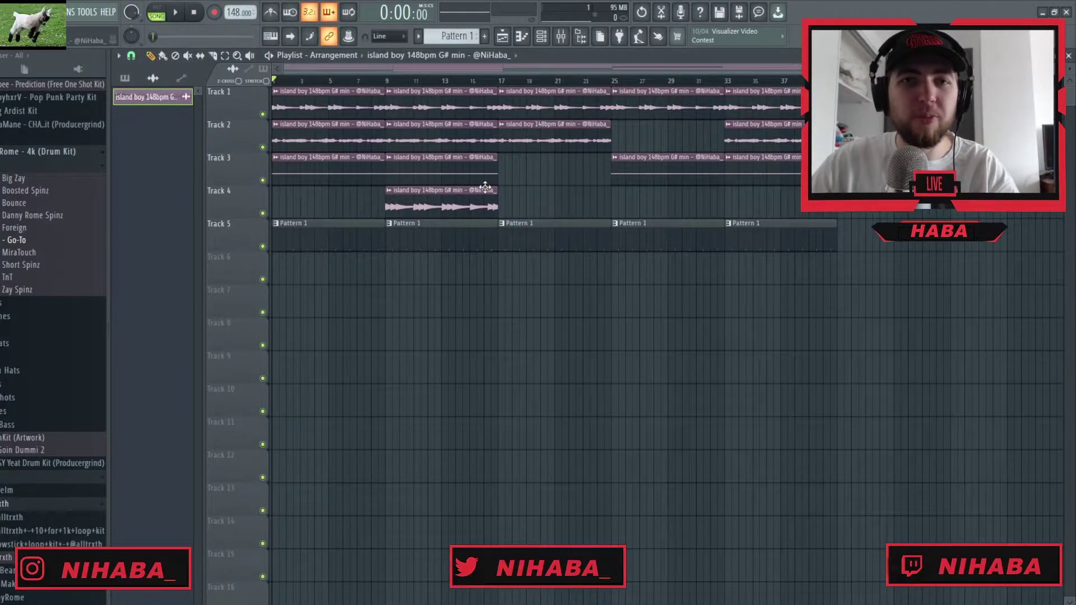
Open the channel rack and load the Clap - Lakers sample from the 4k drum kit onto the Sampler channel
{"action": "key", "text": "F6"}
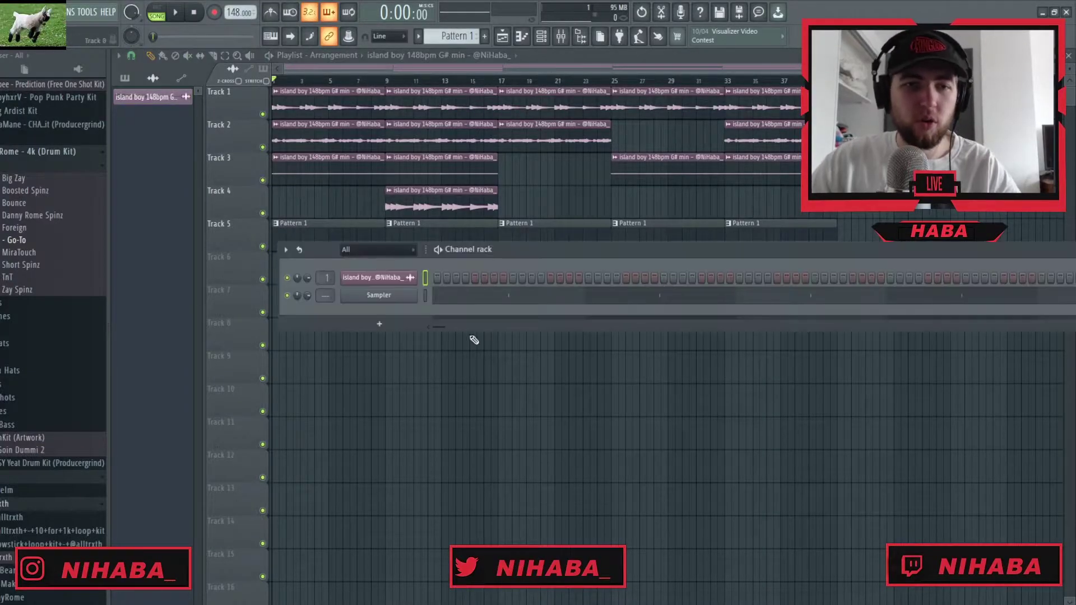
{"action": "left_click", "coordinate": [18, 167]}
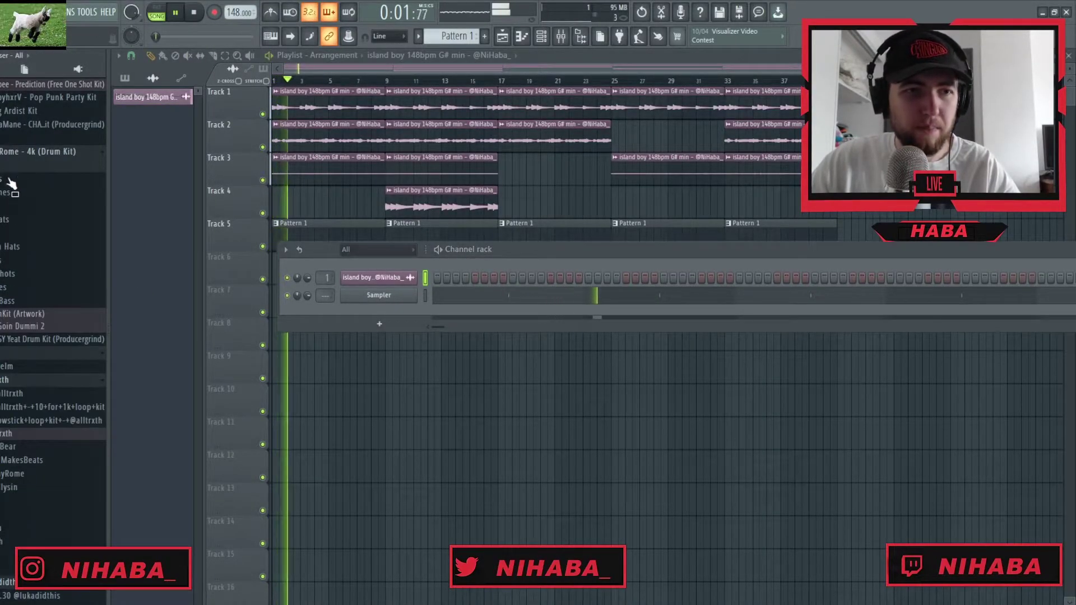
{"action": "left_click", "coordinate": [10, 181]}
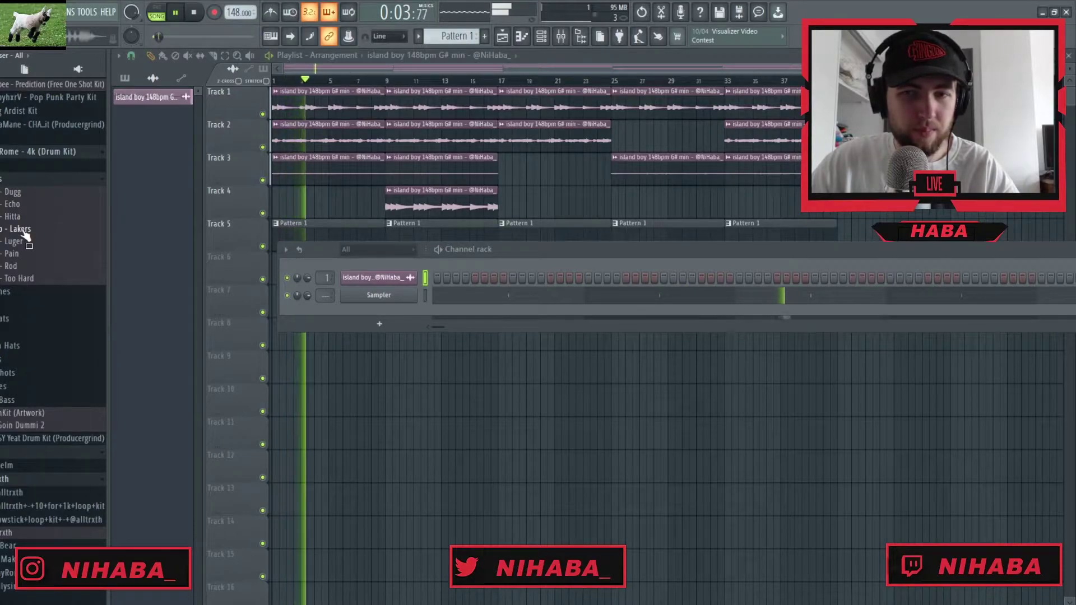
{"action": "left_click_drag", "start_coordinate": [25, 234], "coordinate": [381, 297]}
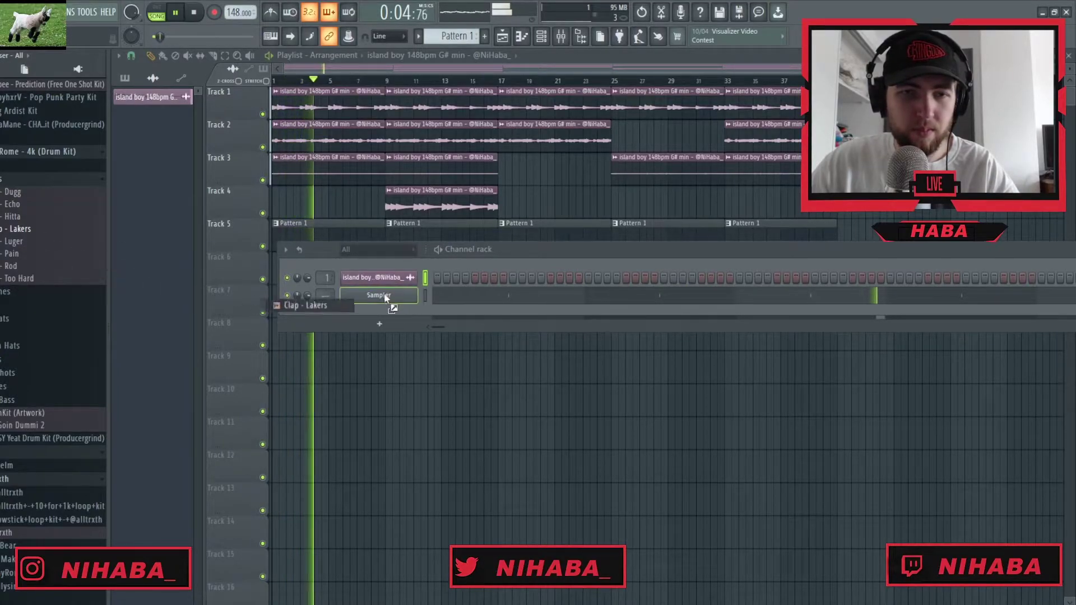
Find the kit's hi-hat samples and add HH - Main 1 as a new channel below the clap
{"action": "left_click", "coordinate": [58, 295]}
{"action": "left_click", "coordinate": [17, 182]}
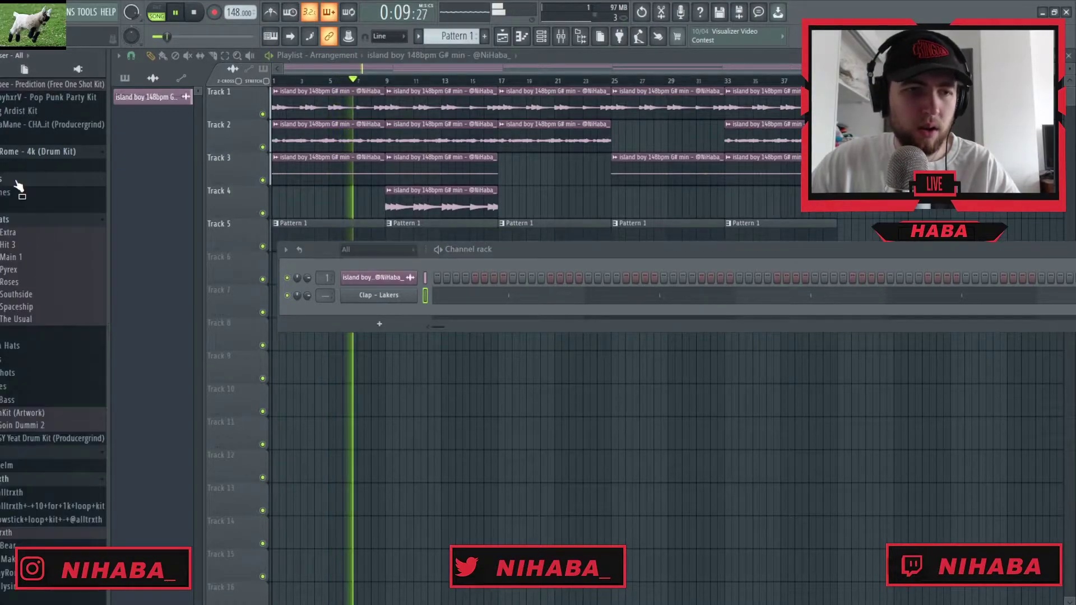
{"action": "left_click", "coordinate": [15, 258]}
{"action": "left_click_drag", "start_coordinate": [16, 259], "coordinate": [378, 322]}
Fill every second step of the HH - Main 1 channel and check its sampler settings
{"action": "right_click", "coordinate": [379, 315]}
{"action": "left_click", "coordinate": [553, 351]}
{"action": "left_click", "coordinate": [380, 316]}
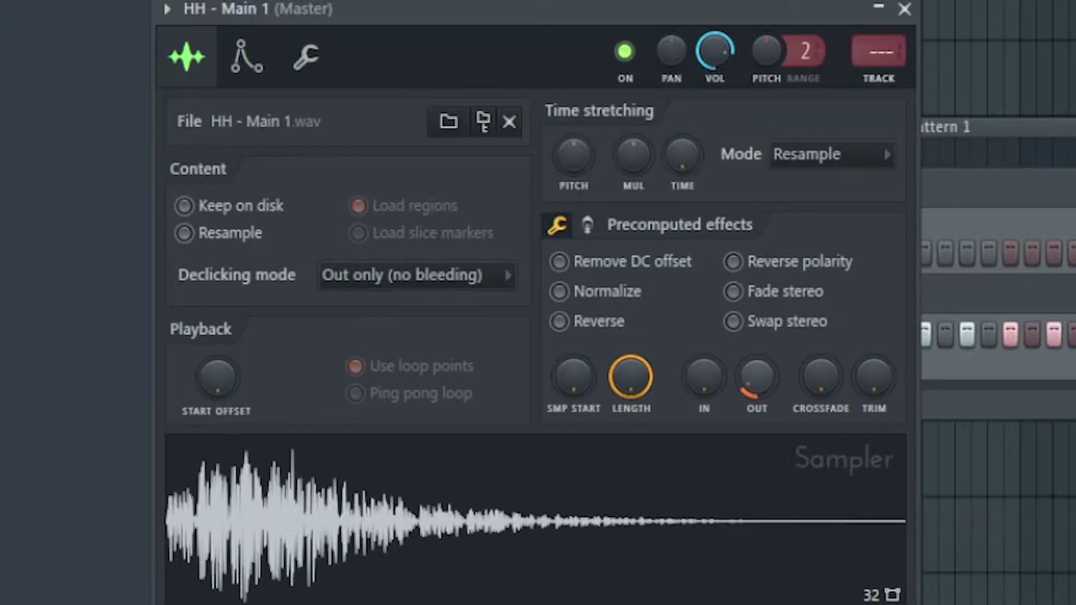
{"action": "left_click", "coordinate": [905, 10]}
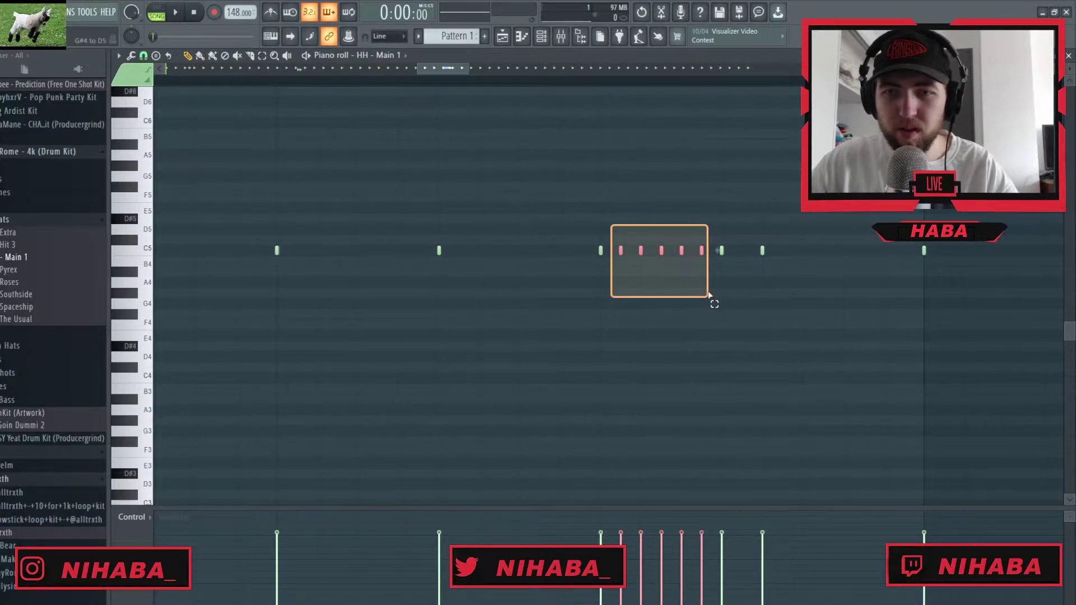
Select the rapid hi-hat roll notes near the end of bar 4 and taper their velocities downward
{"action": "left_click_drag", "start_coordinate": [742, 297], "coordinate": [743, 297]}
{"action": "scroll", "coordinate": [675, 387], "scroll_direction": "down", "scroll_amount": 3}
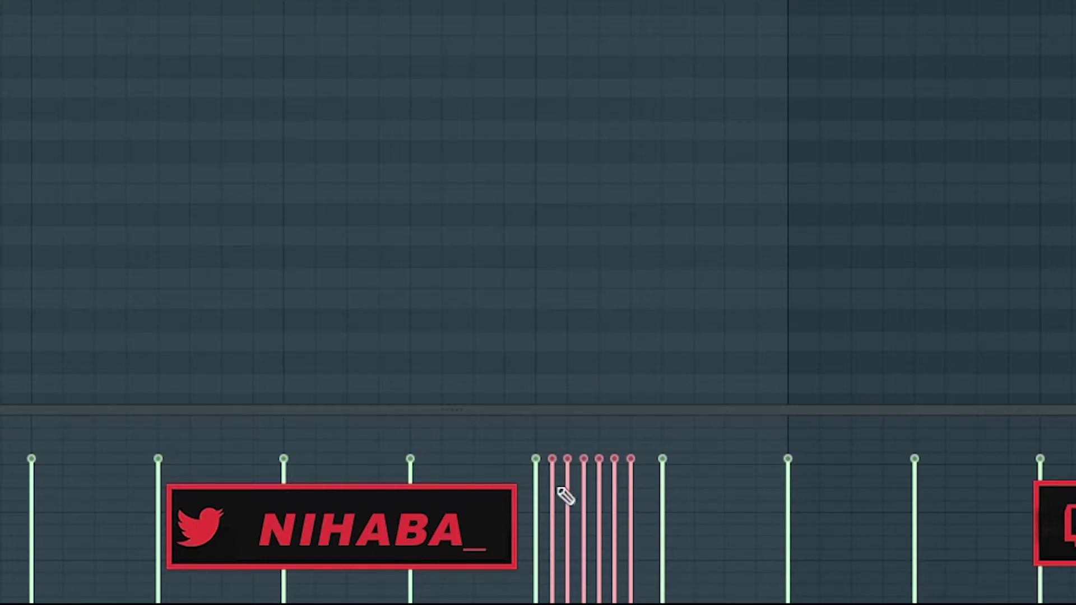
{"action": "left_click", "coordinate": [630, 507]}
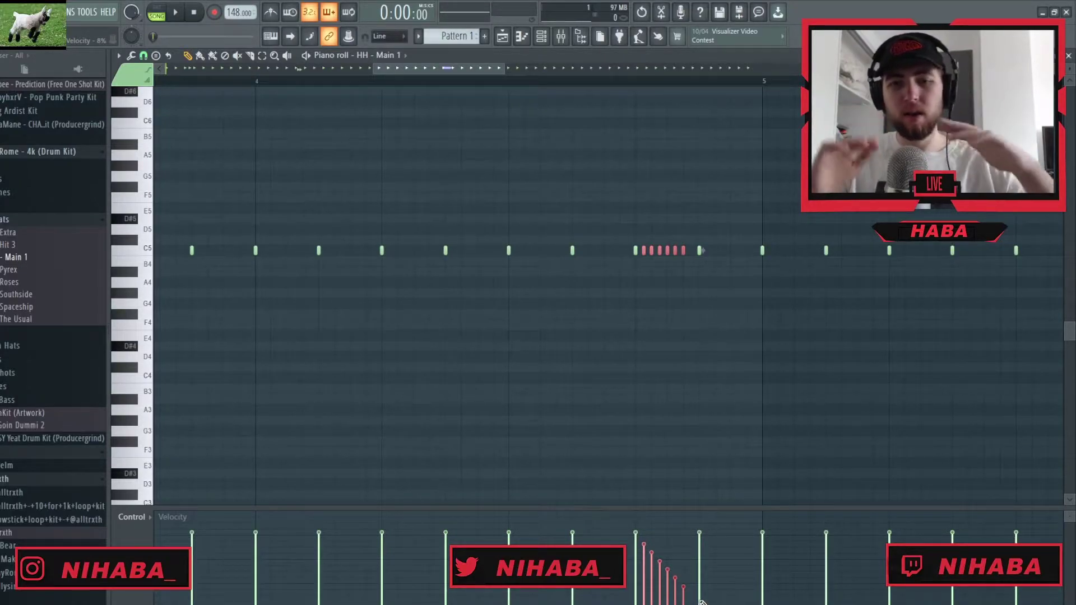
Play the beat, apply quick legato to the hi-hat notes and delete those from bar 5 onward
{"action": "key", "text": "space"}
{"action": "scroll", "coordinate": [482, 404], "scroll_direction": "down", "scroll_amount": 5}
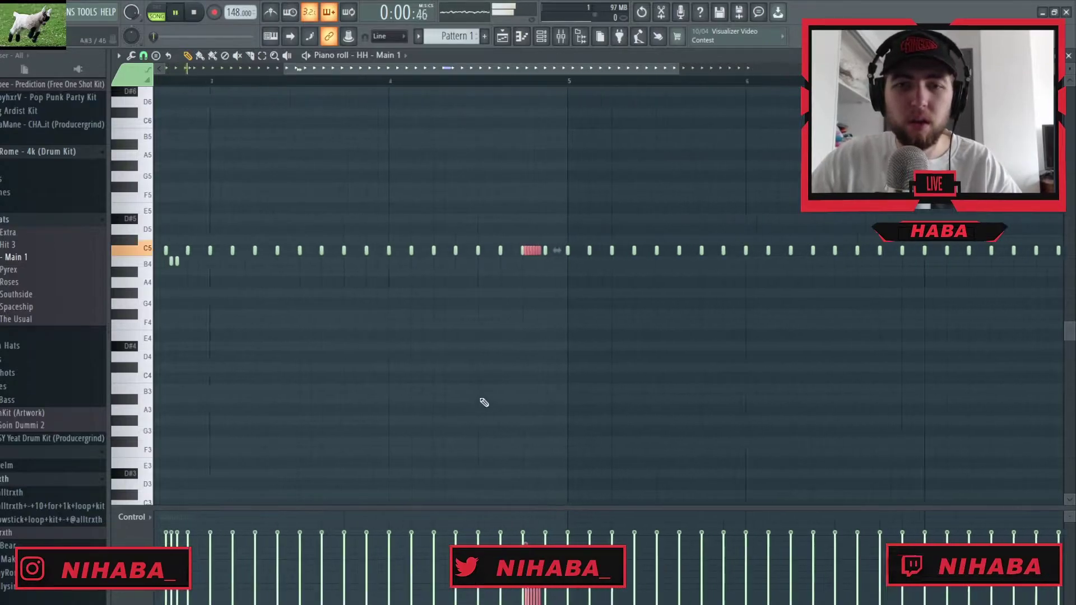
{"action": "left_click", "coordinate": [490, 353], "text": "ctrl"}
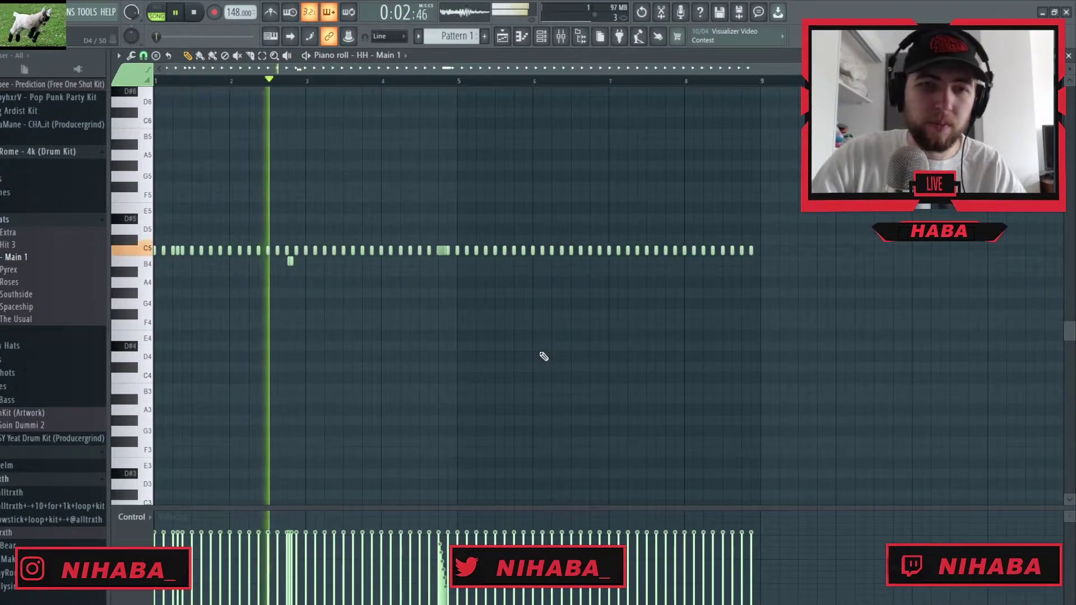
{"action": "key", "text": "ctrl+l"}
{"action": "left_click_drag", "start_coordinate": [456, 236], "coordinate": [734, 325]}
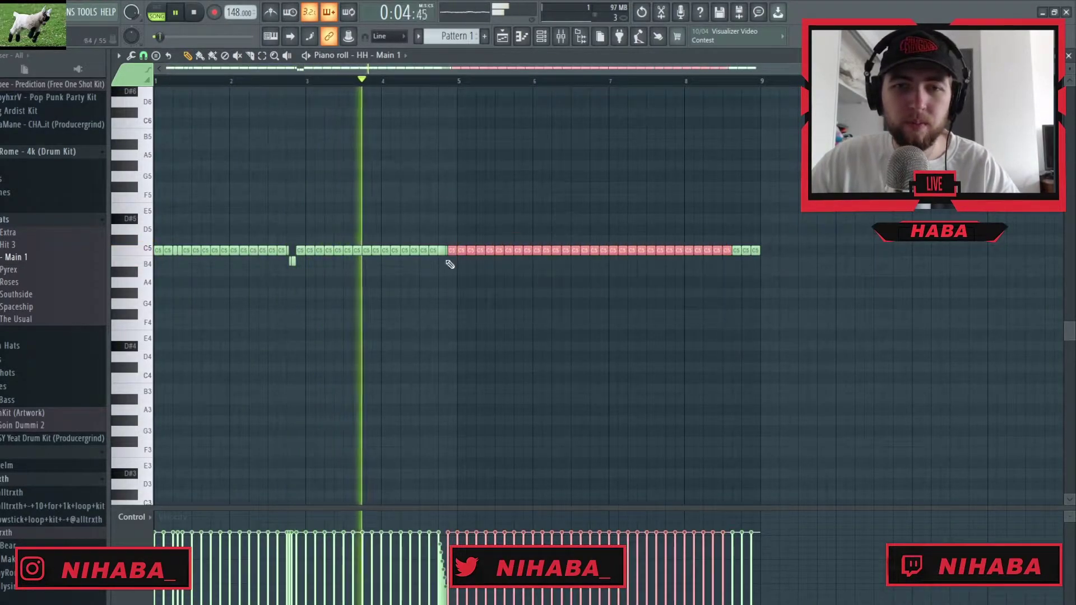
{"action": "key", "text": "Delete"}
Duplicate the first four bars of hi-hats into bars 5 to 8 and discard the note lengths
{"action": "key", "text": "ctrl+b"}
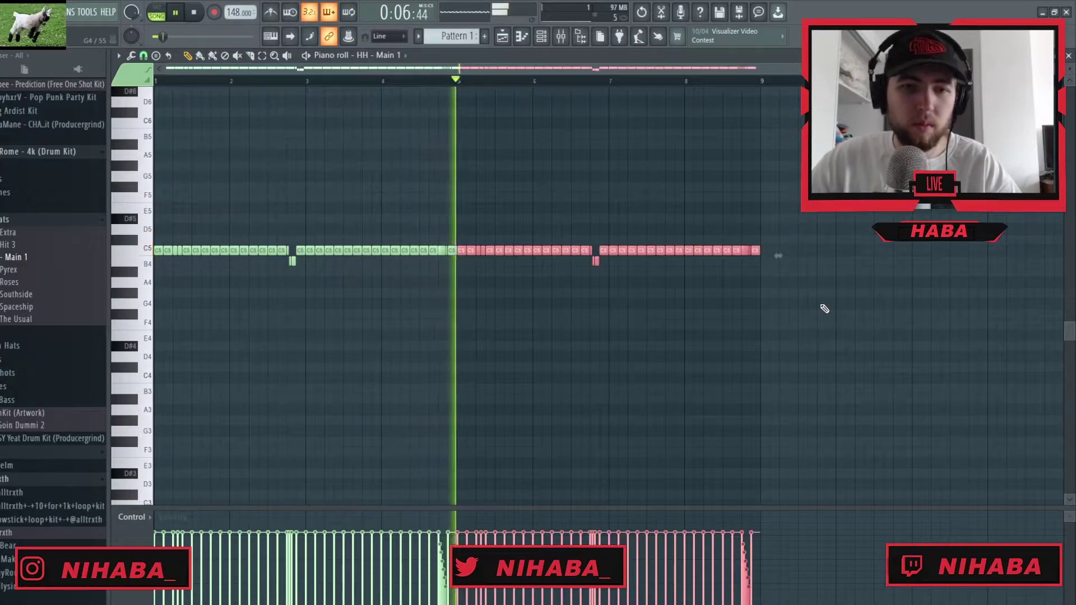
{"action": "left_click", "coordinate": [820, 310], "text": "ctrl"}
{"action": "key", "text": "shift+d"}
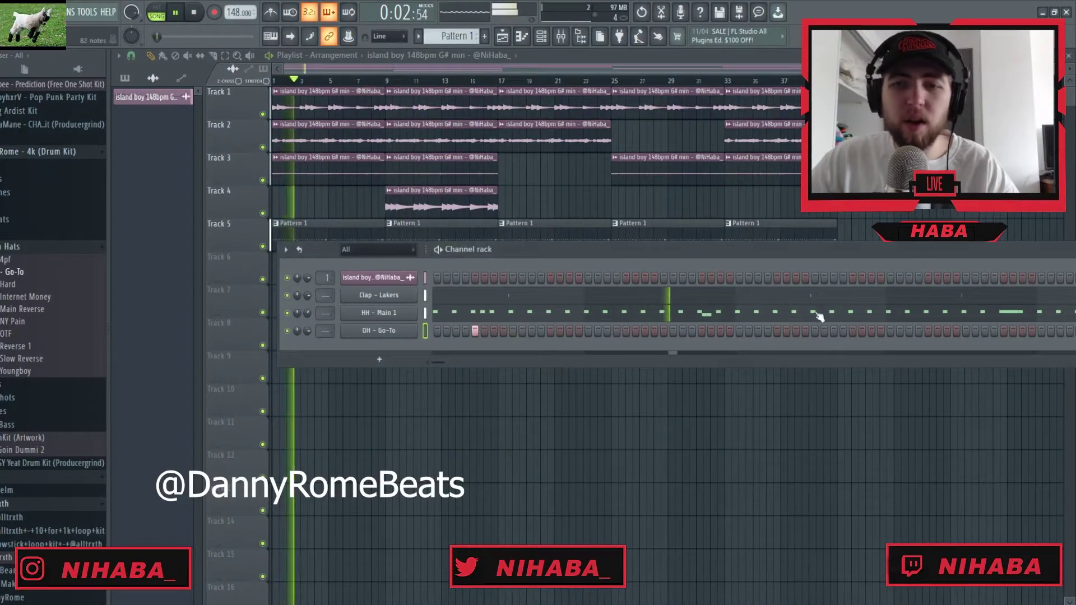
Add an OH - Go-To hit on step 37, and duplicate its first four bars into bars 5 to 8
{"action": "left_click", "coordinate": [777, 331]}
{"action": "right_click", "coordinate": [417, 335]}
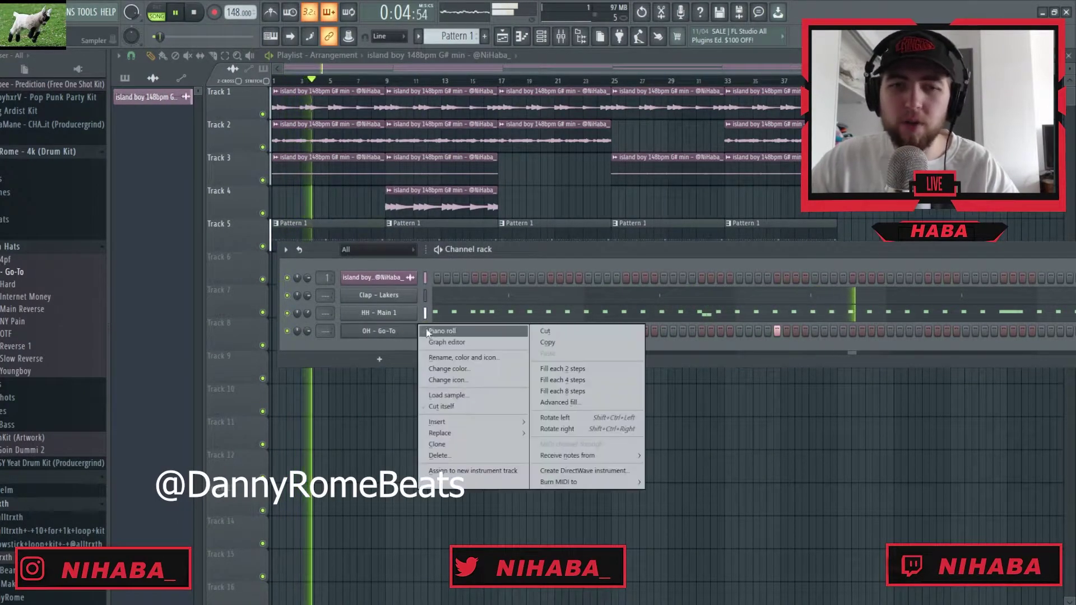
{"action": "left_click", "coordinate": [442, 328]}
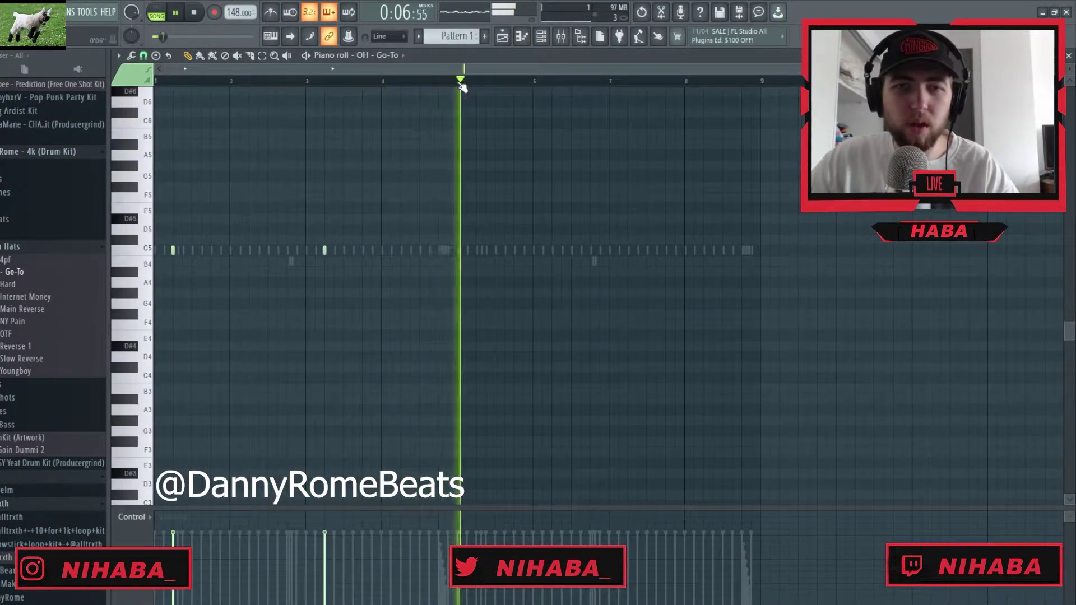
{"action": "left_click_drag", "start_coordinate": [460, 84], "coordinate": [155, 83]}
{"action": "key", "text": "ctrl+b"}
{"action": "key", "text": "Escape"}
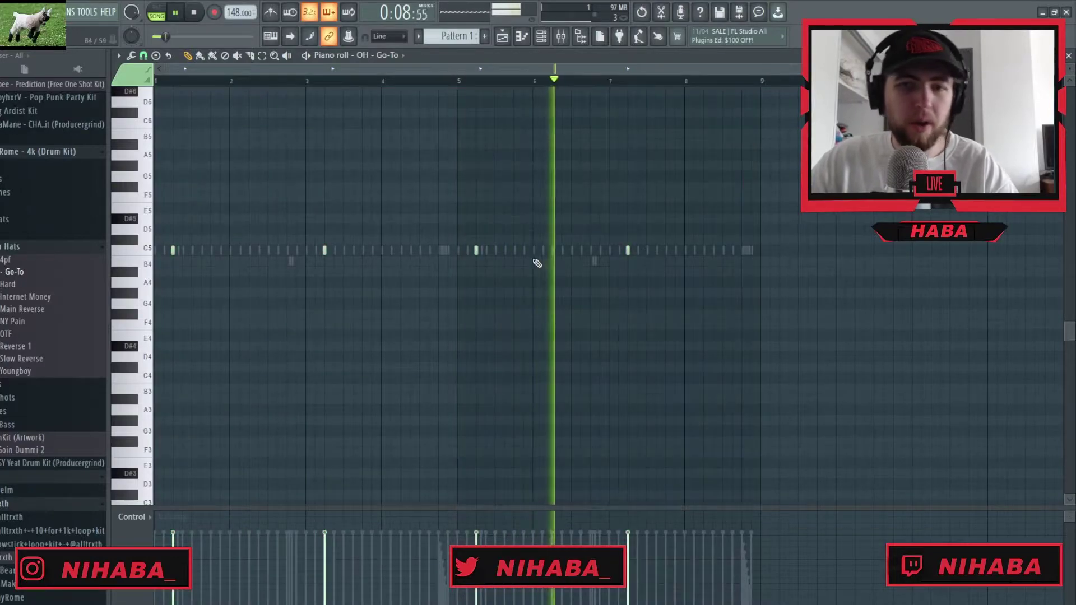
Change the OH - Go-To hits to the starts of bars 1 and 5, and add Snare - Bouncy as a new channel
{"action": "left_click", "coordinate": [1068, 56]}
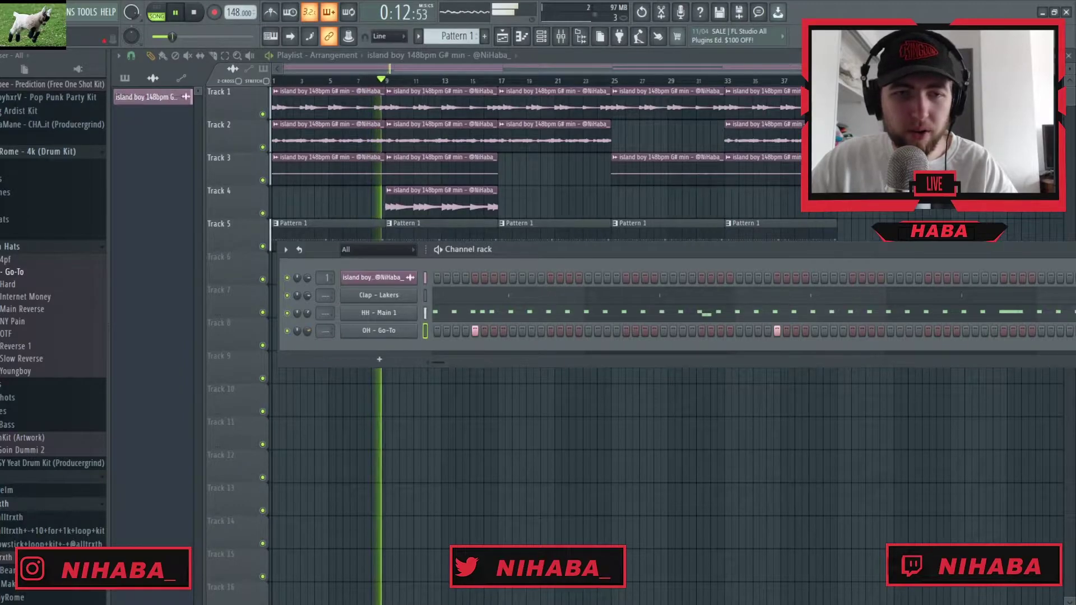
{"action": "left_click", "coordinate": [10, 263]}
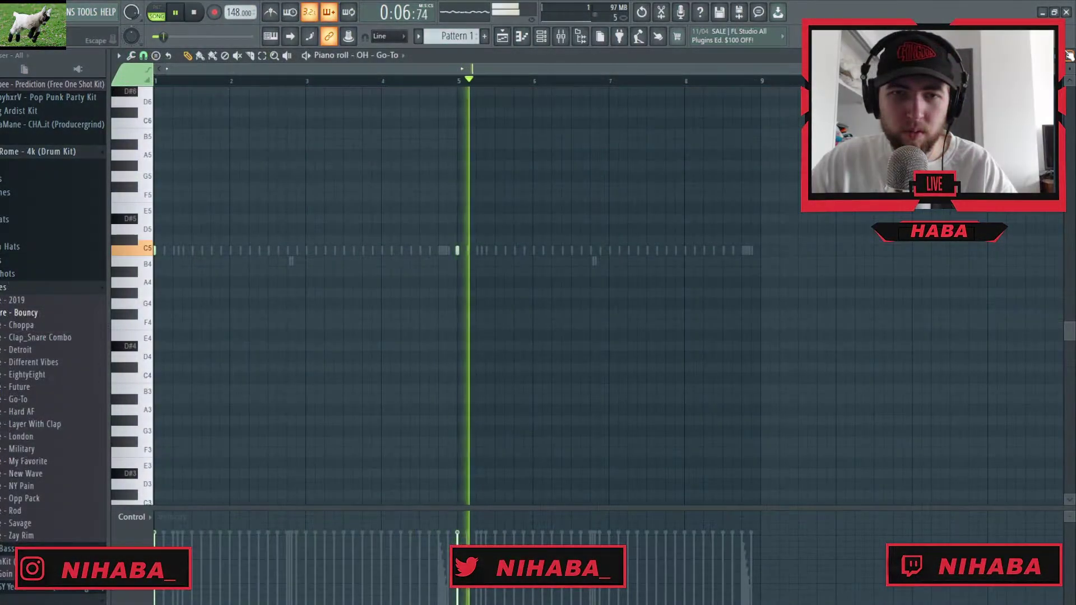
{"action": "left_click", "coordinate": [1069, 56]}
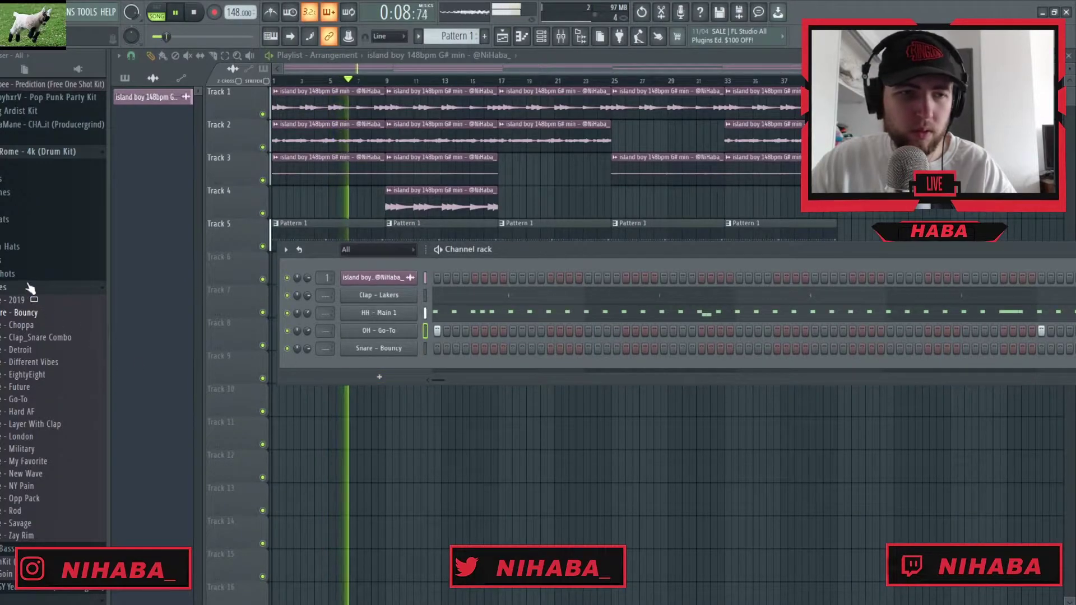
{"action": "key", "text": "space"}
{"action": "key", "text": "space"}
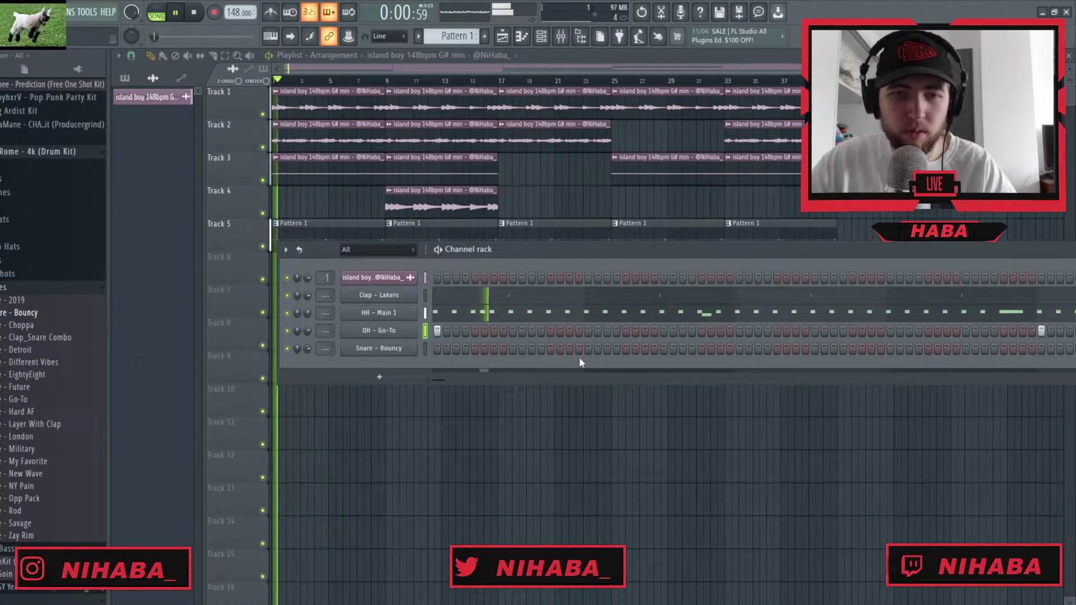
Sequence the Snare - Bouncy channel with hits on steps 23, 47 and 51
{"action": "left_click", "coordinate": [643, 349]}
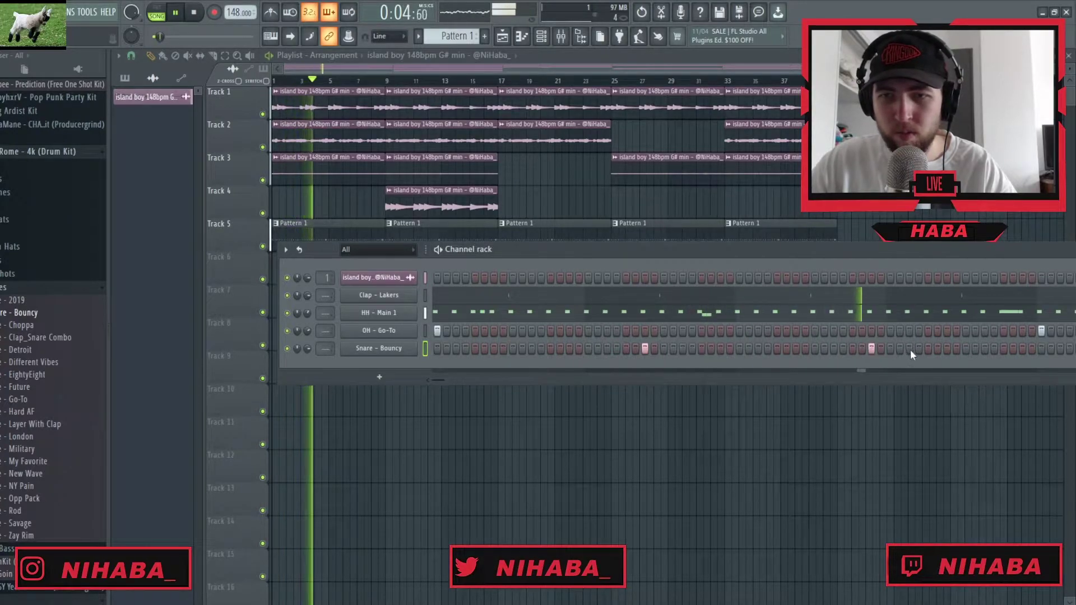
{"action": "right_click", "coordinate": [409, 352]}
{"action": "left_click", "coordinate": [472, 346]}
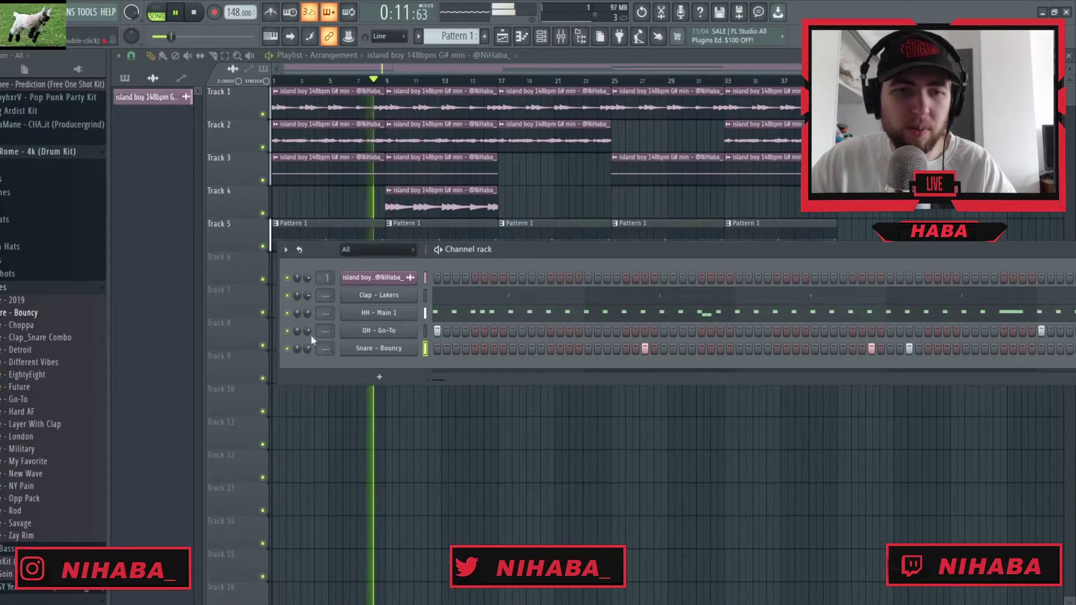
Add Snare - Choppa as a new channel and place its hits on steps 29 and 31
{"action": "left_click_drag", "start_coordinate": [41, 337], "coordinate": [425, 376]}
{"action": "left_click", "coordinate": [738, 367]}
{"action": "left_click", "coordinate": [758, 367]}
{"action": "left_click", "coordinate": [739, 367]}
{"action": "key", "text": "space"}
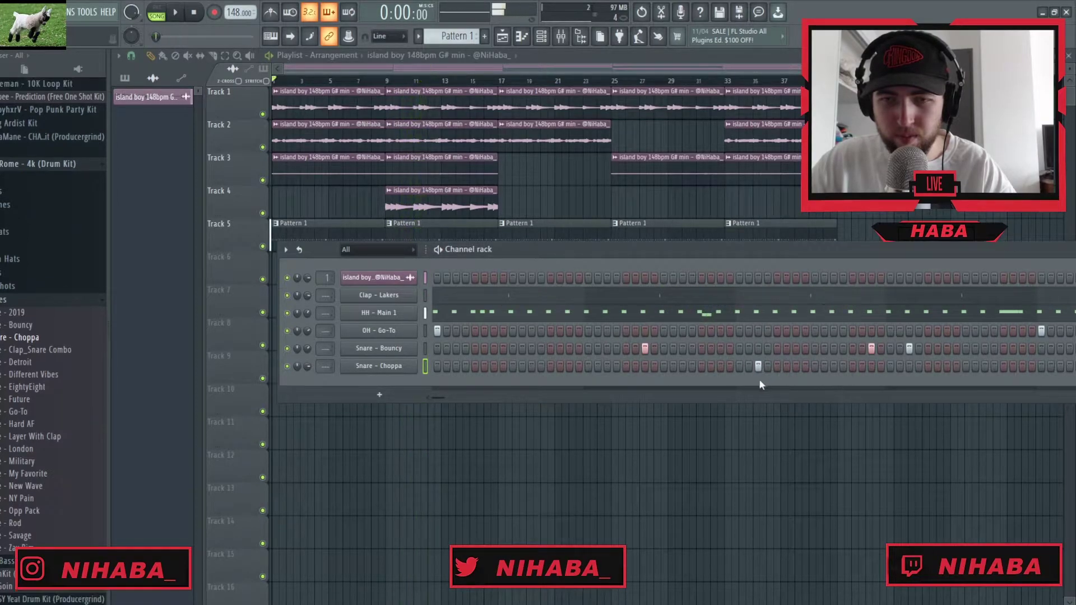
{"action": "left_click", "coordinate": [701, 367]}
{"action": "left_click", "coordinate": [721, 367]}
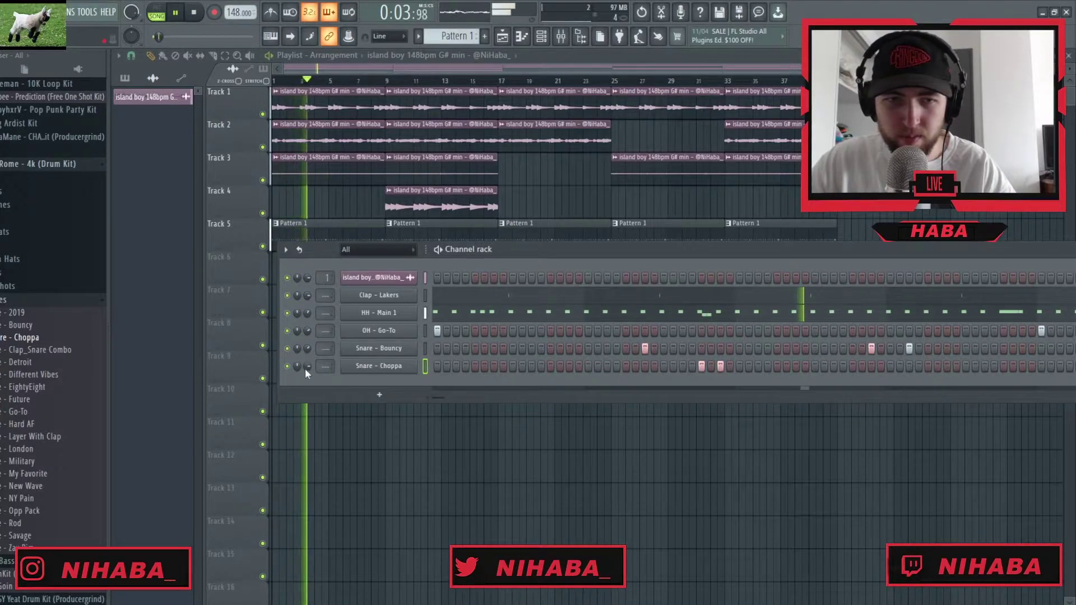
Duplicate the first four bars of Snare - Choppa notes into bars 5 to 8 in its piano roll
{"action": "right_click", "coordinate": [385, 372]}
{"action": "left_click", "coordinate": [448, 368]}
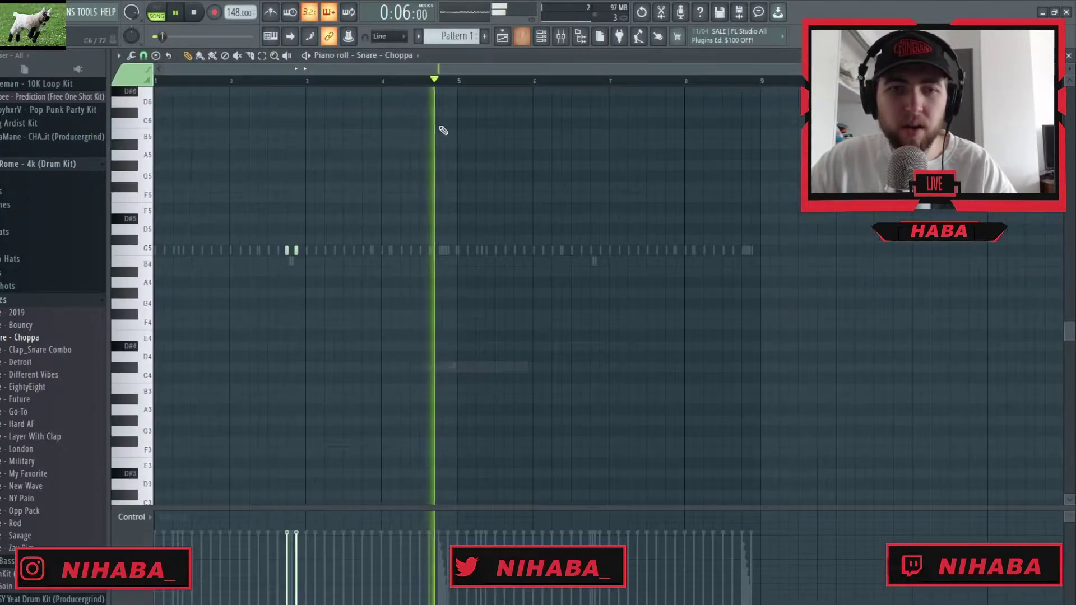
{"action": "left_click_drag", "start_coordinate": [461, 83], "coordinate": [159, 82]}
{"action": "key", "text": "ctrl+b"}
{"action": "key", "text": "ctrl+d"}
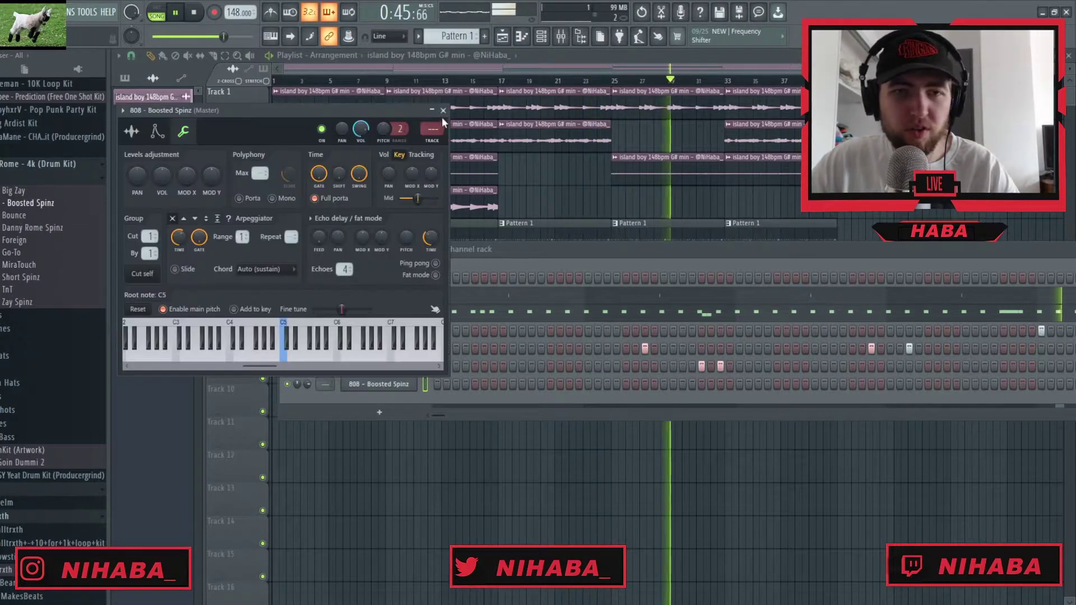
Add 808 - Boosted Spinz and write an eight-bar bass line opening with G#5, F#5, E5, E5, F#5 and G#5
{"action": "left_click", "coordinate": [439, 121]}
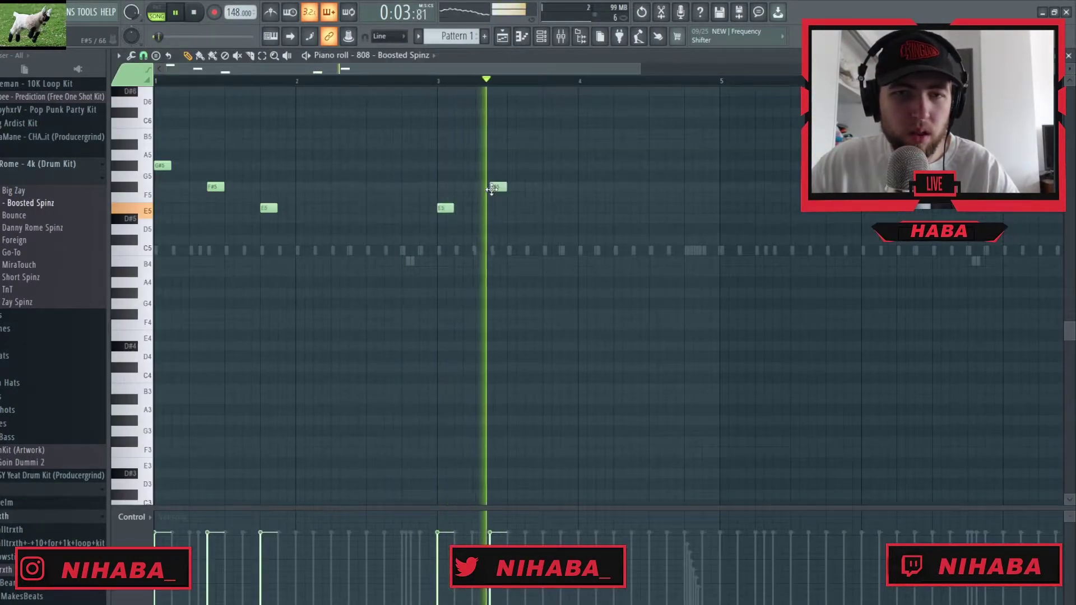
{"action": "left_click", "coordinate": [548, 166]}
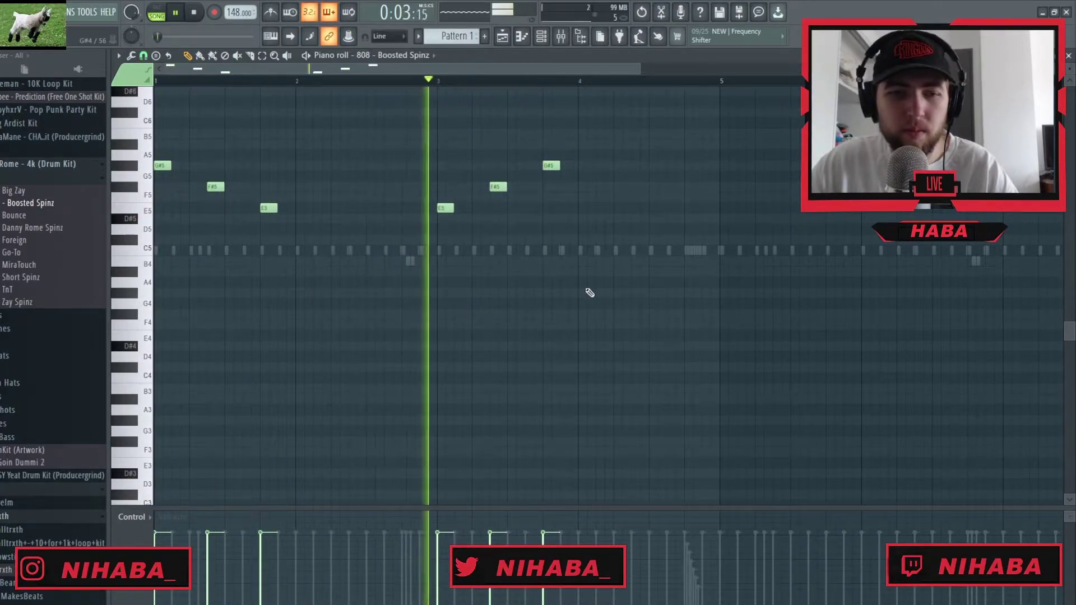
{"action": "scroll", "coordinate": [610, 272], "scroll_direction": "down", "scroll_amount": 2}
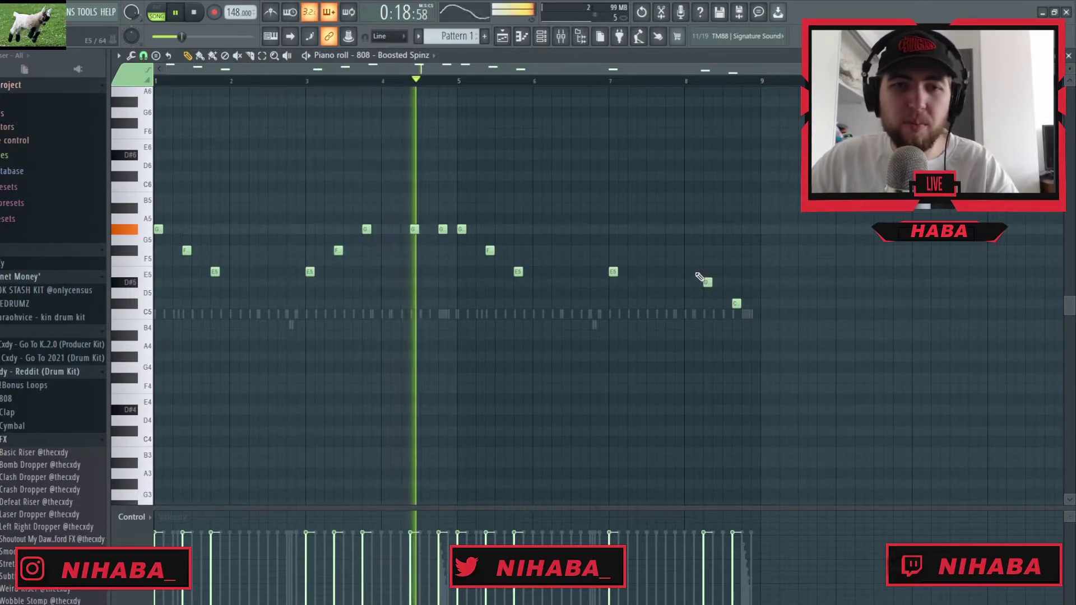
Replace the 808 channel's sample with 808 - TnT and collapse the kit's 808 folder
{"action": "key", "text": "F6"}
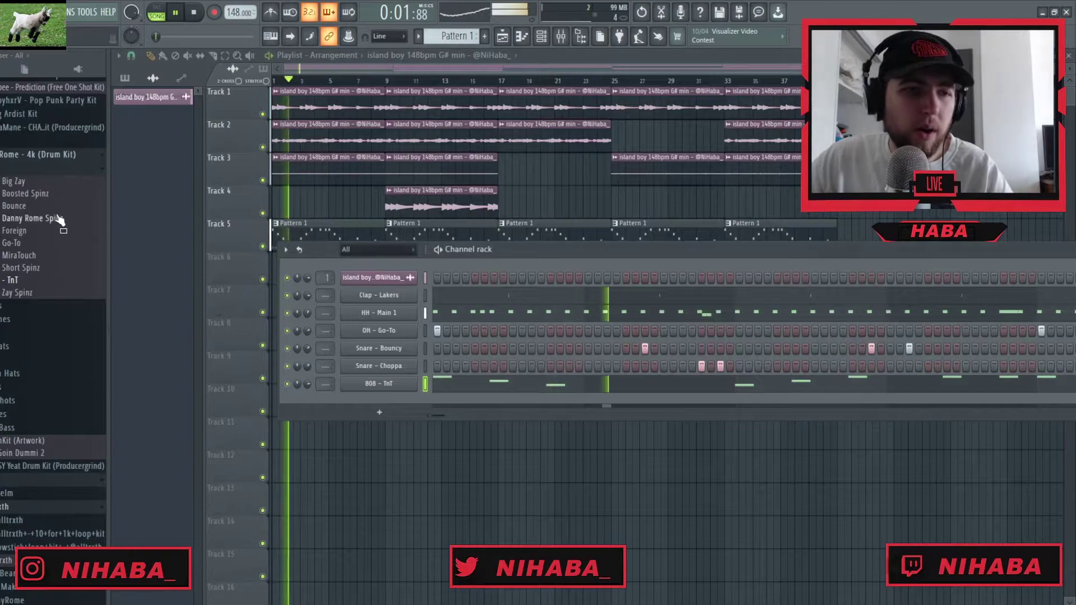
{"action": "left_click", "coordinate": [32, 171]}
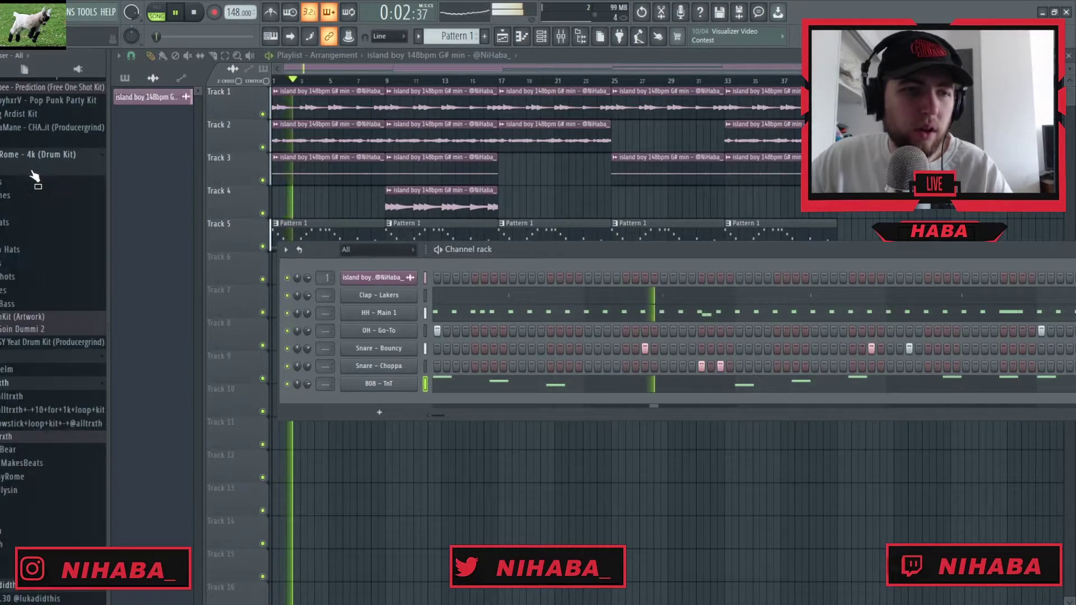
{"action": "left_click", "coordinate": [25, 171]}
{"action": "left_click", "coordinate": [31, 171]}
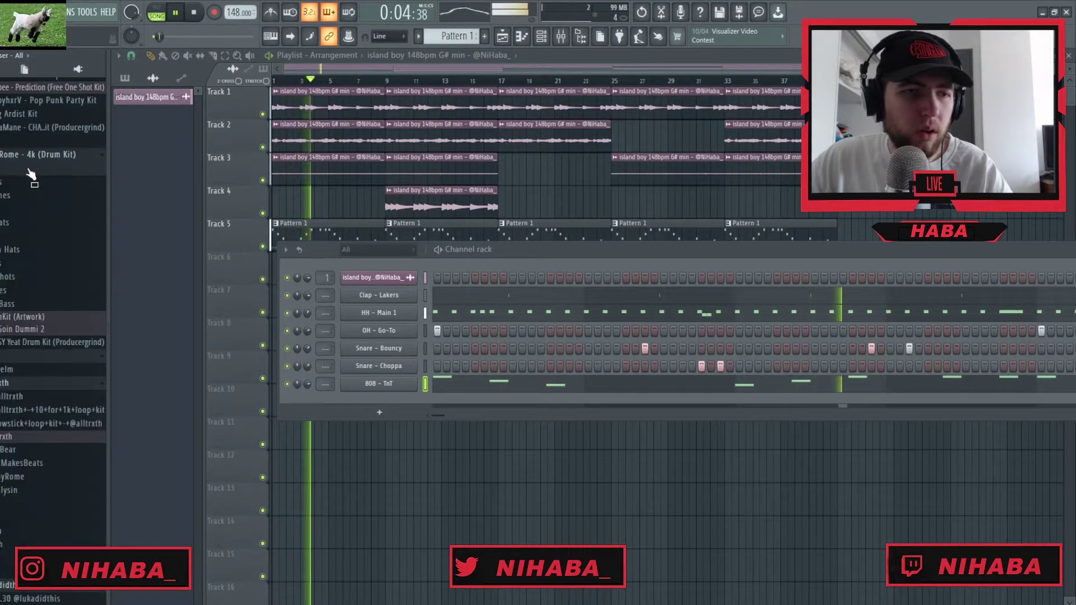
Add Kick - Rack as a new channel and copy the 808 - TnT notes onto it
{"action": "left_click", "coordinate": [16, 238]}
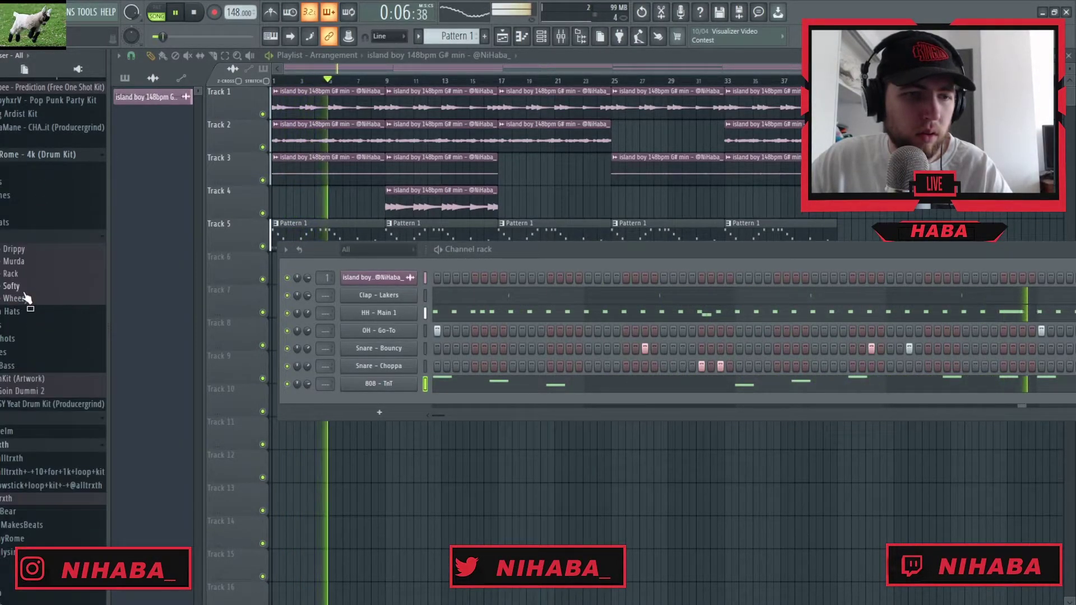
{"action": "left_click_drag", "start_coordinate": [327, 389], "coordinate": [369, 411]}
{"action": "right_click", "coordinate": [386, 386]}
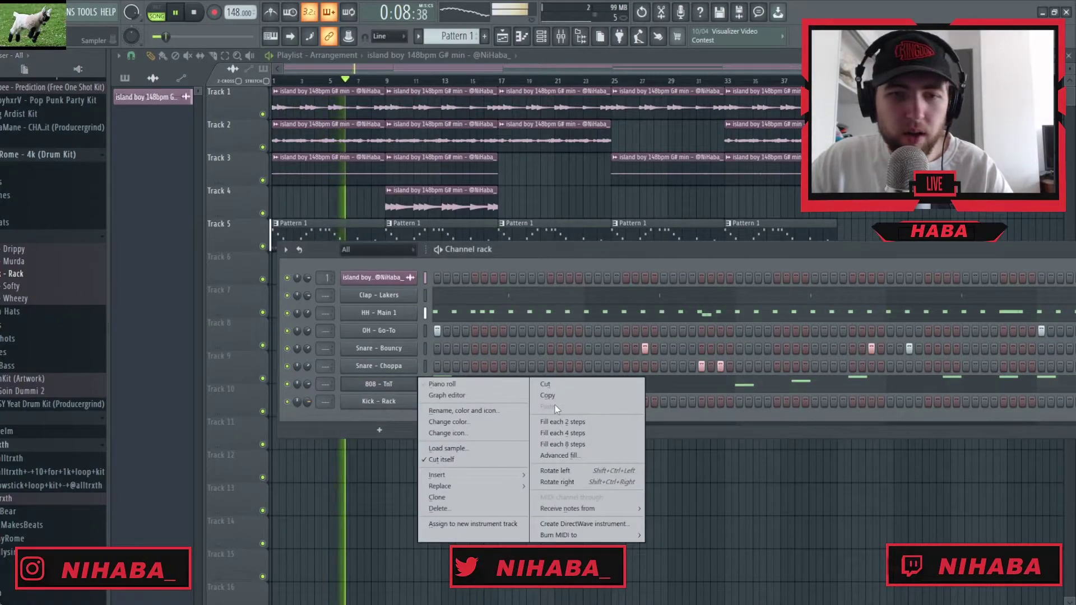
{"action": "left_click", "coordinate": [547, 395]}
{"action": "right_click", "coordinate": [399, 402]}
{"action": "left_click", "coordinate": [537, 424]}
Open the kick's piano roll and use the Limit tool to bring all of its notes to C5
{"action": "right_click", "coordinate": [418, 398]}
{"action": "left_click", "coordinate": [446, 402]}
{"action": "key", "text": "alt+k"}
{"action": "key", "text": "Return"}
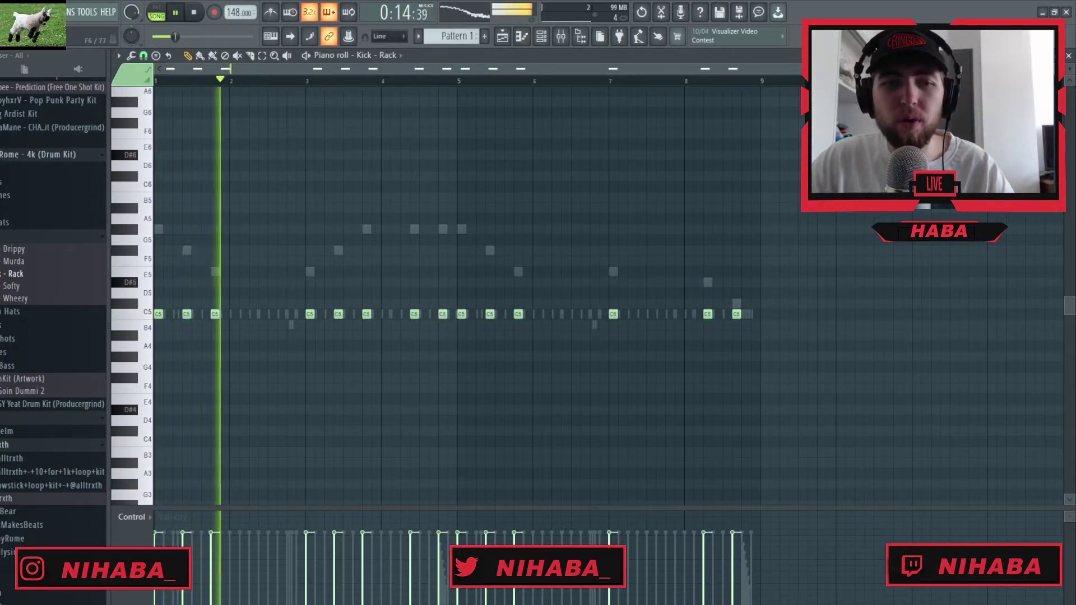
Delete the extra kick notes so only single hits at the starts of bars 1, 3, 5 and 7 remain
{"action": "right_click", "coordinate": [186, 314]}
{"action": "right_click", "coordinate": [216, 314]}
{"action": "right_click", "coordinate": [339, 314]}
{"action": "right_click", "coordinate": [367, 314]}
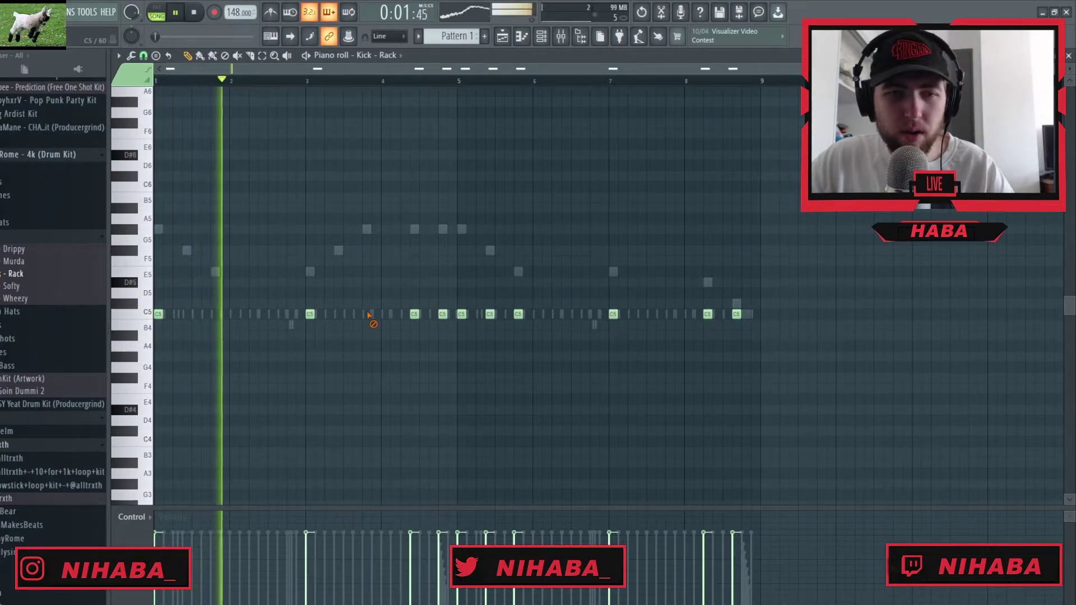
{"action": "right_click", "coordinate": [443, 314]}
{"action": "right_click", "coordinate": [414, 313]}
{"action": "right_click", "coordinate": [490, 314]}
{"action": "right_click", "coordinate": [518, 314]}
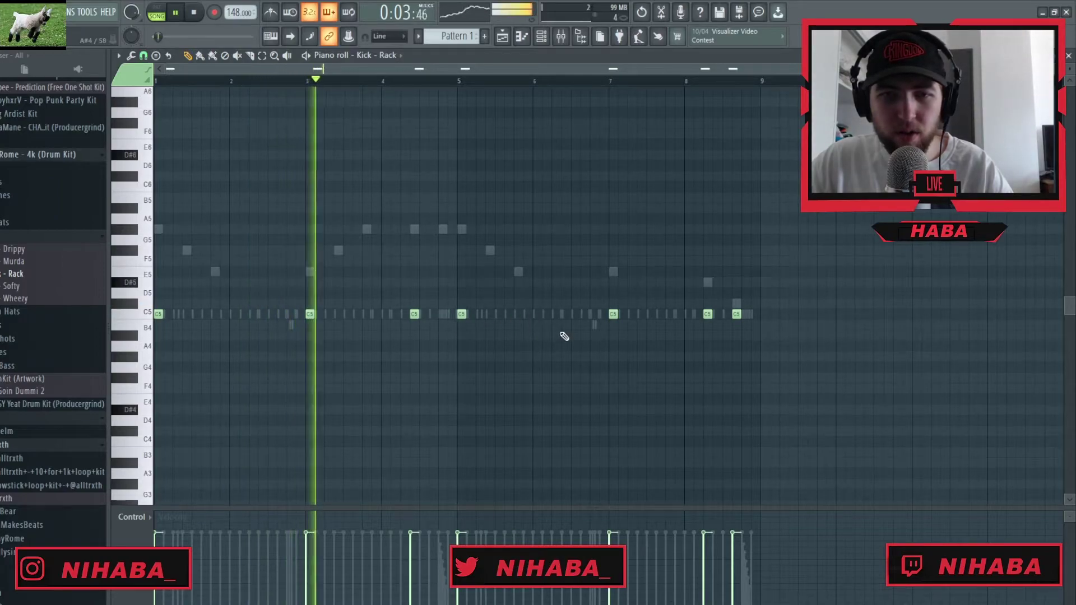
{"action": "right_click", "coordinate": [708, 314]}
{"action": "right_click", "coordinate": [736, 314]}
Add two C5 kick notes just before the bar 7 hit and collapse the kit's kick folder
{"action": "scroll", "coordinate": [265, 373], "scroll_direction": "up", "scroll_amount": 3}
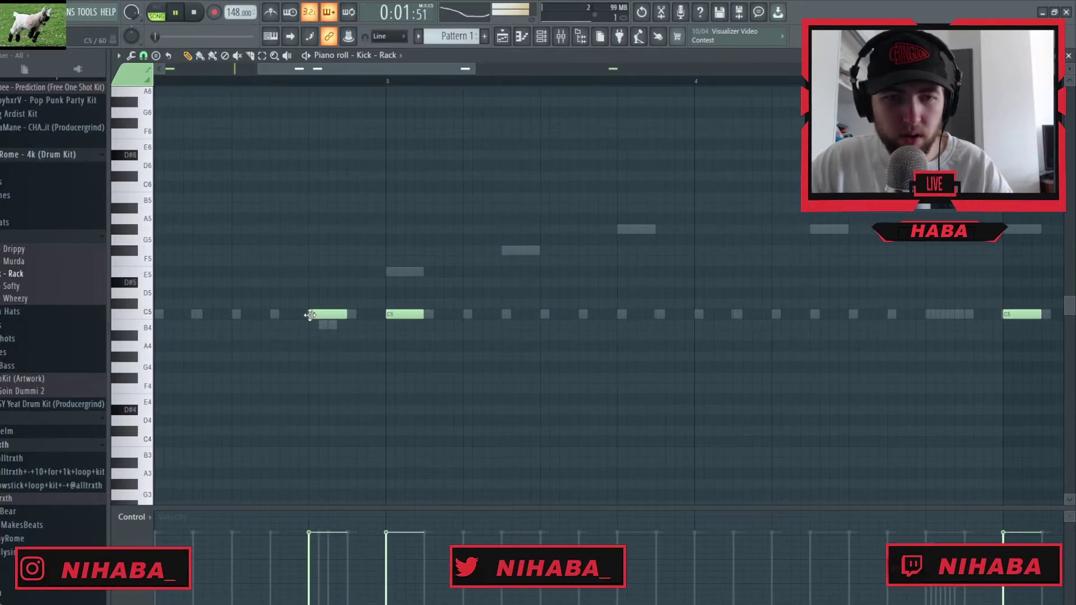
{"action": "left_click", "coordinate": [359, 318]}
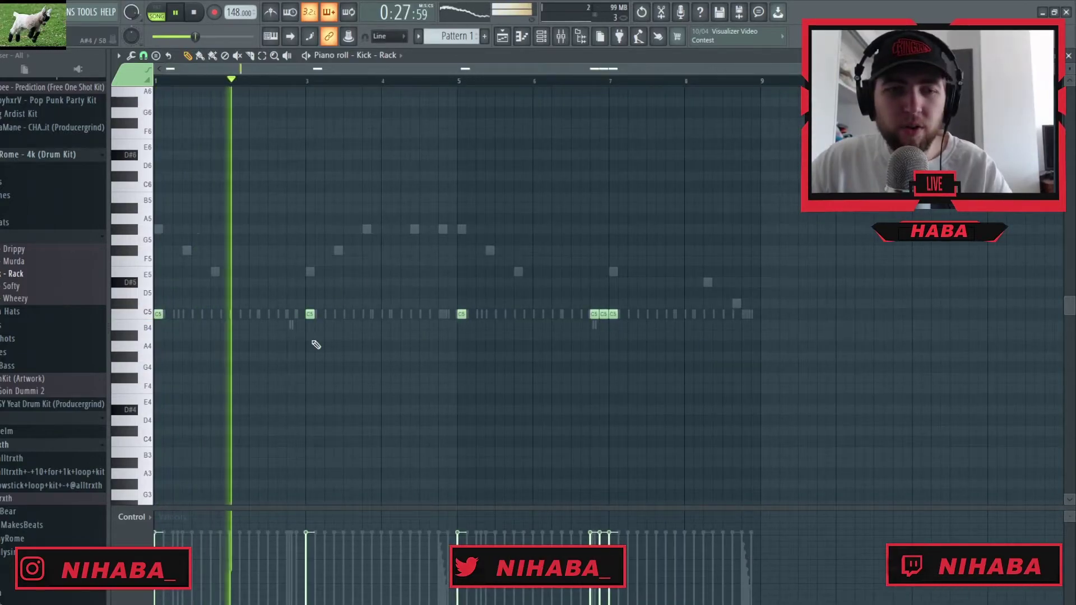
{"action": "scroll", "coordinate": [284, 343], "scroll_direction": "up", "scroll_amount": 2}
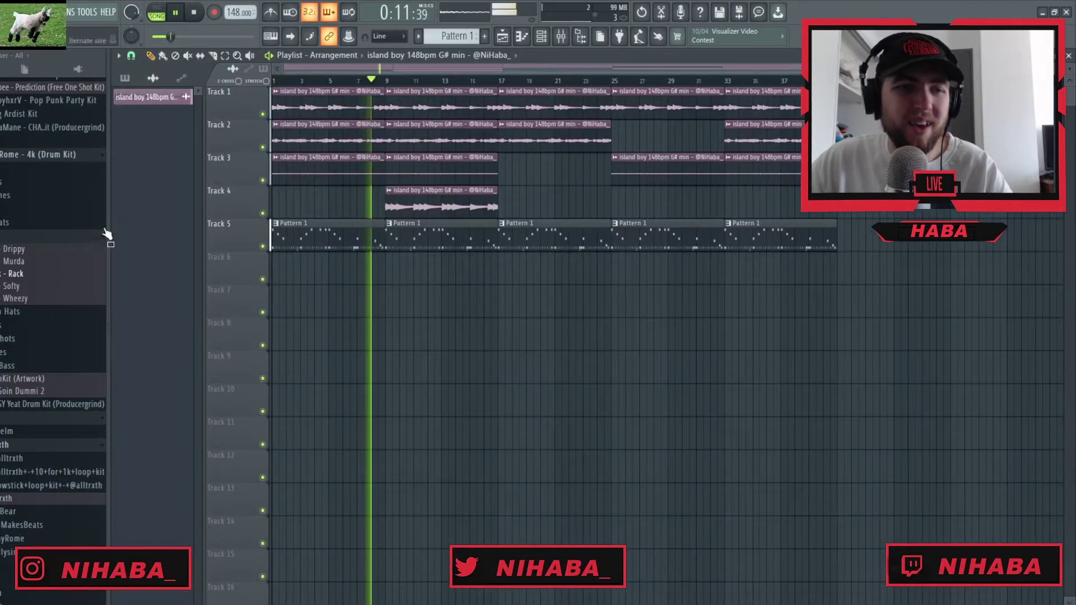
{"action": "left_click", "coordinate": [24, 234]}
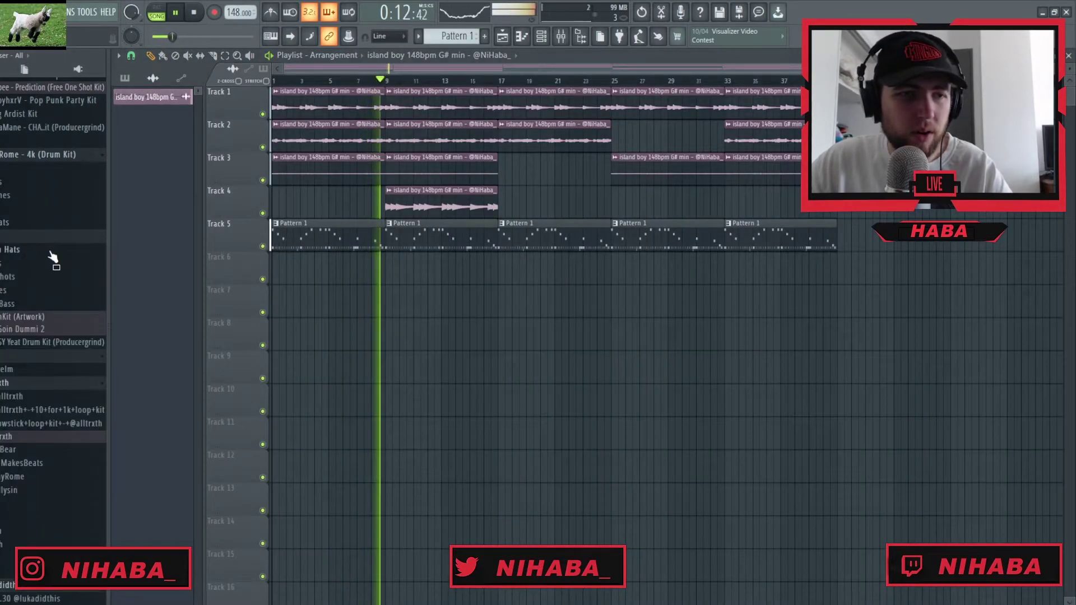
Route the clap, hi-hat, open hat, snare, 808 and kick channels to their own mixer tracks, 2 to 8
{"action": "key", "text": "space"}
{"action": "double_click", "coordinate": [332, 250]}
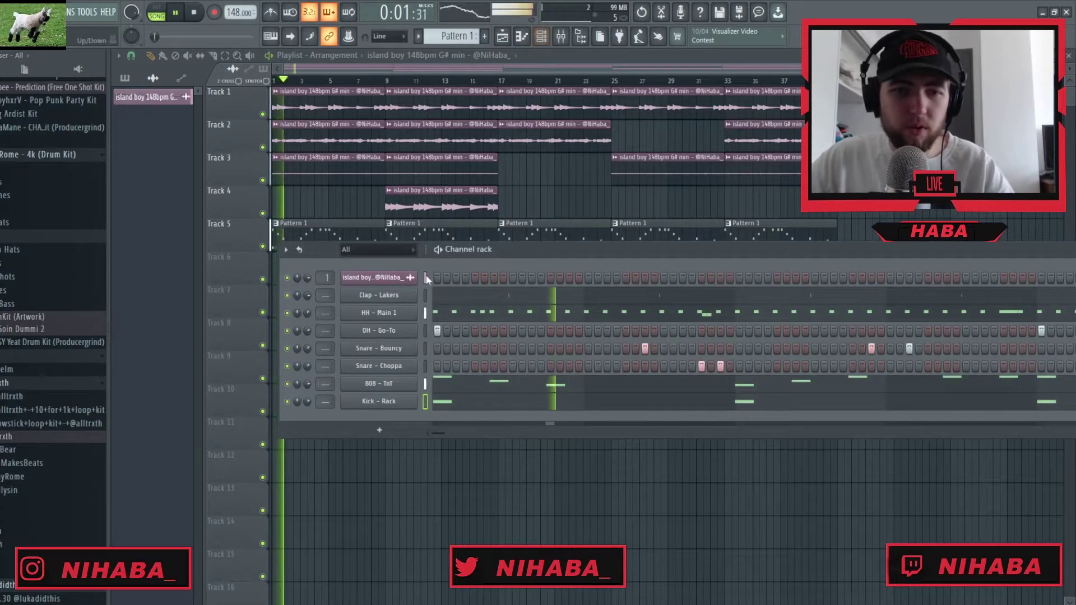
{"action": "key", "text": "F9"}
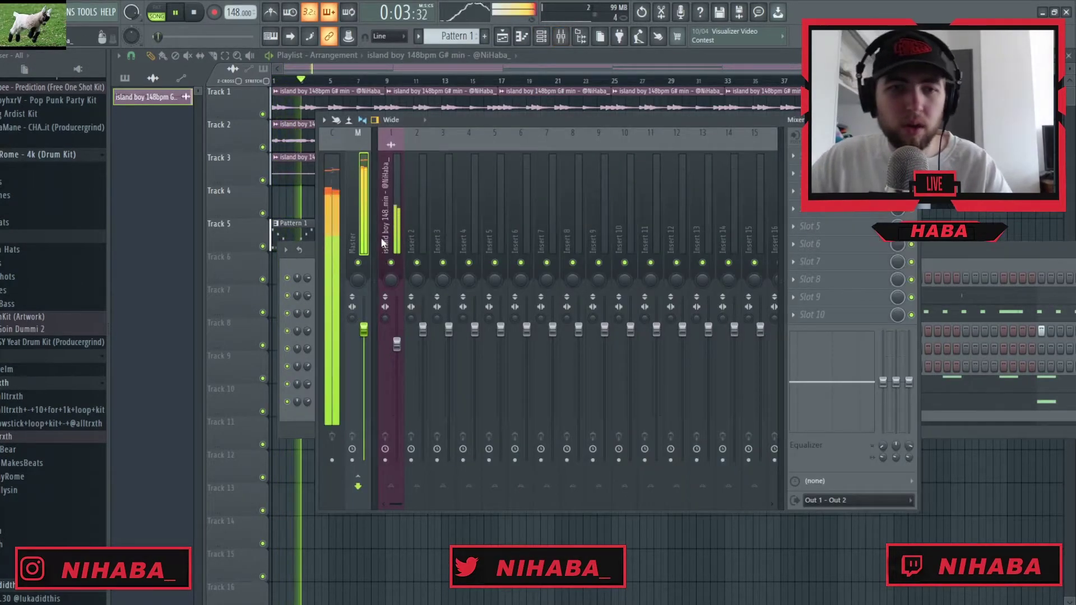
{"action": "key", "text": "ctrl+l"}
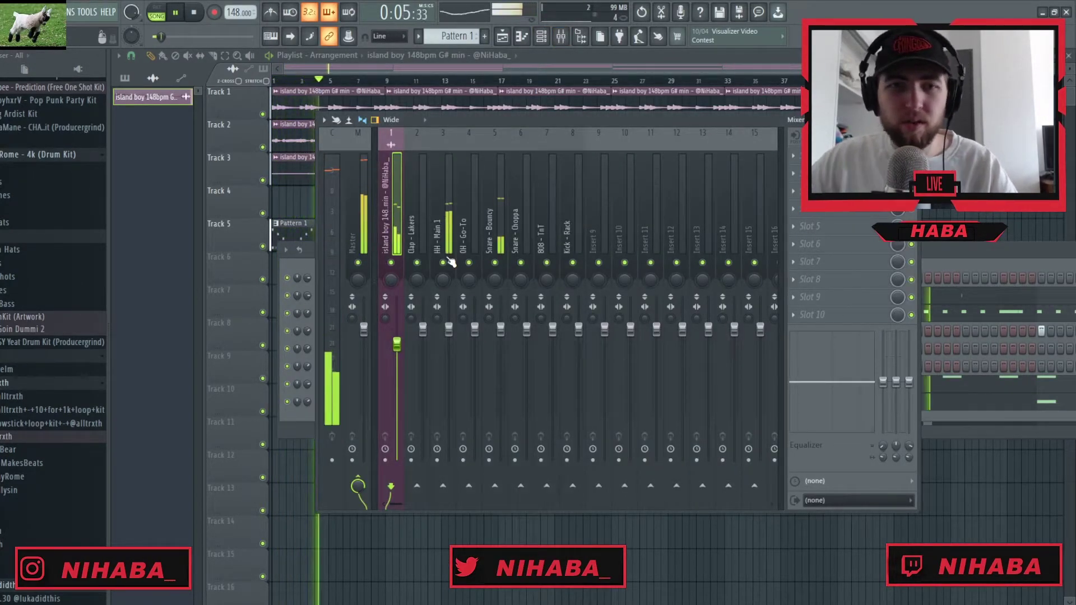
Balance the mix starting from the 808 and kick, lowering the 808, hi-hat, open hat and both snares while unmuting the tracks one by one
{"action": "left_click", "coordinate": [545, 270]}
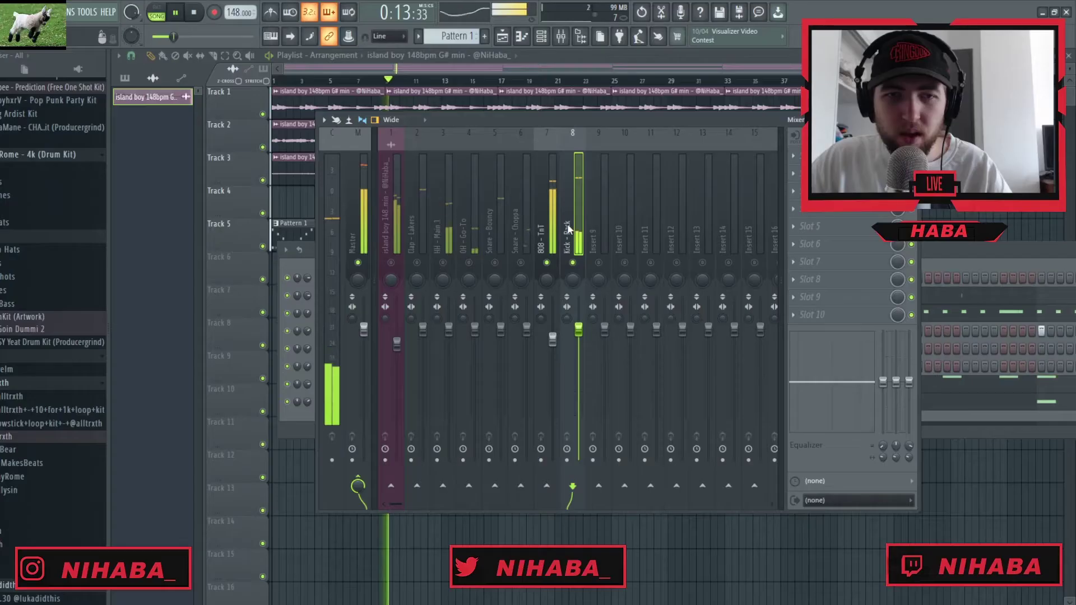
{"action": "left_click", "coordinate": [420, 268]}
{"action": "left_click", "coordinate": [448, 265]}
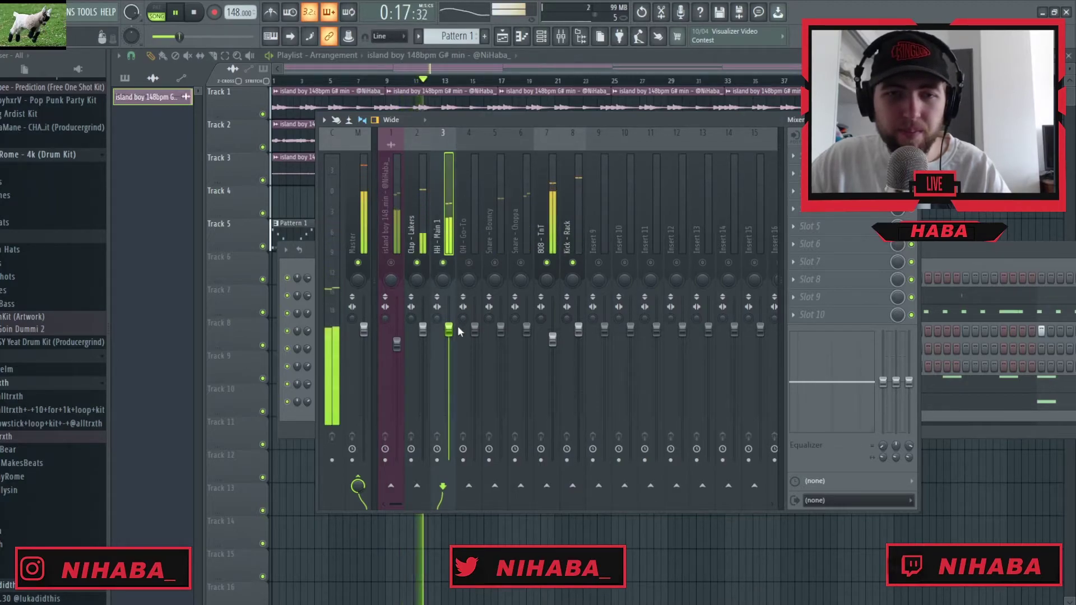
{"action": "left_click", "coordinate": [471, 272]}
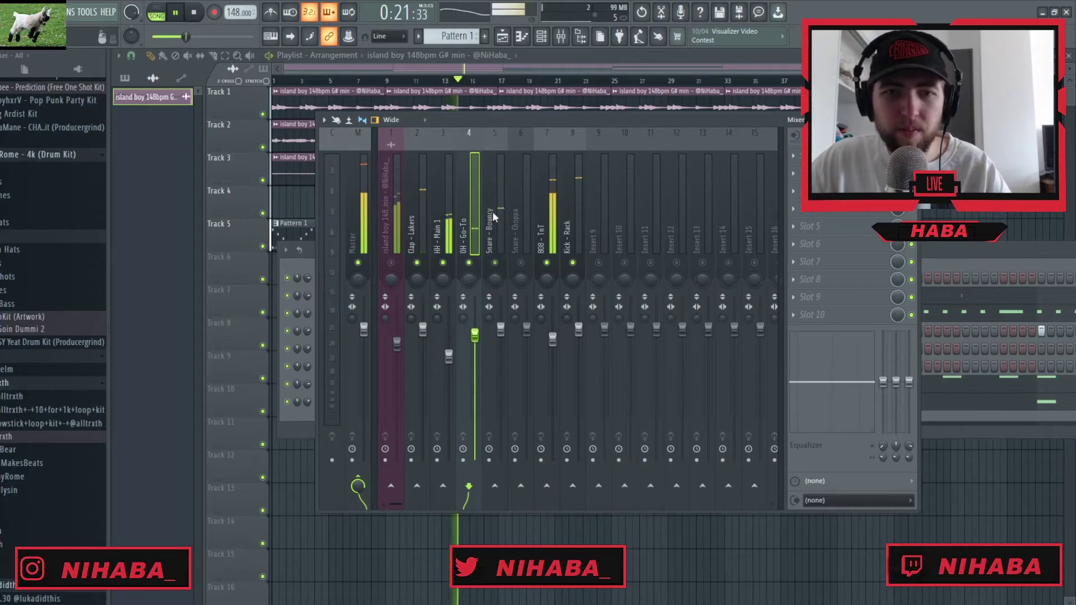
{"action": "left_click", "coordinate": [520, 263]}
{"action": "left_click", "coordinate": [521, 213]}
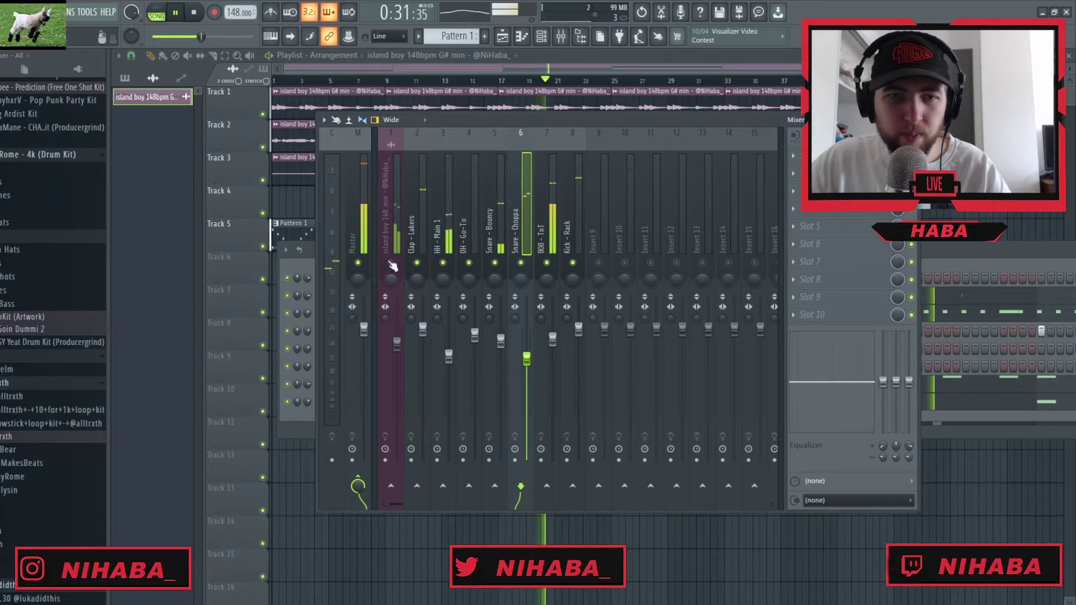
{"action": "left_click", "coordinate": [385, 213]}
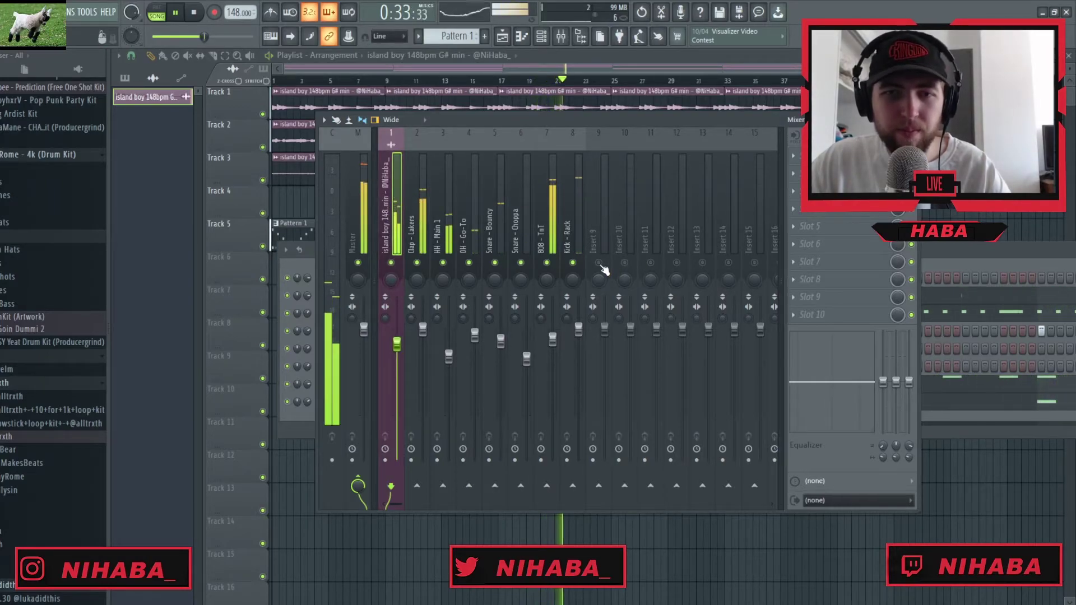
Load the Stereo tape simulation state on the Master track and inspect its parametric EQ and soft clipper
{"action": "right_click", "coordinate": [360, 221]}
{"action": "mouse_move", "coordinate": [412, 194]}
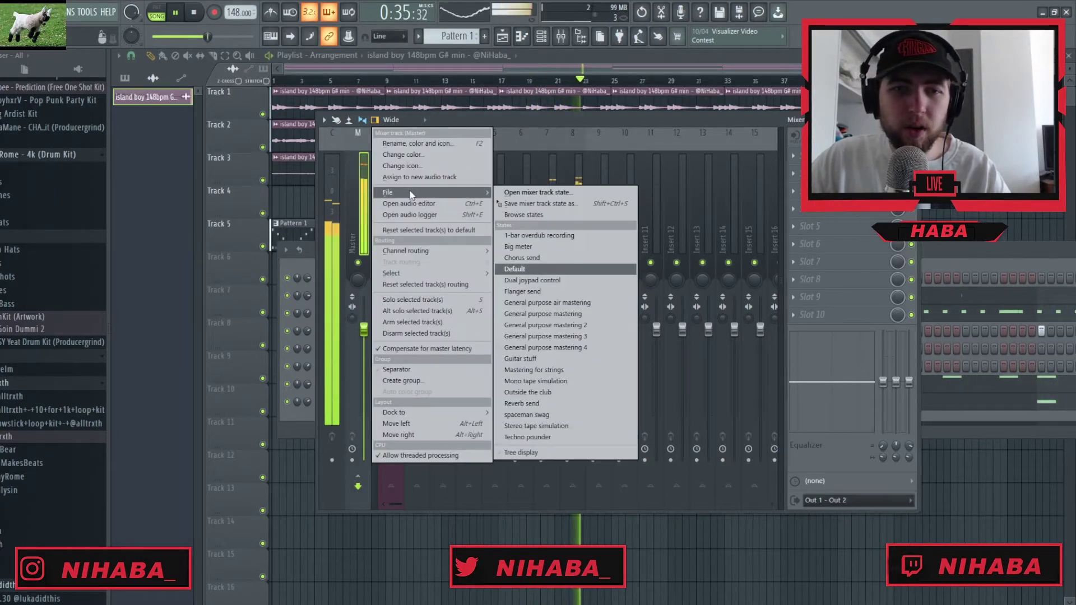
{"action": "left_click", "coordinate": [557, 427]}
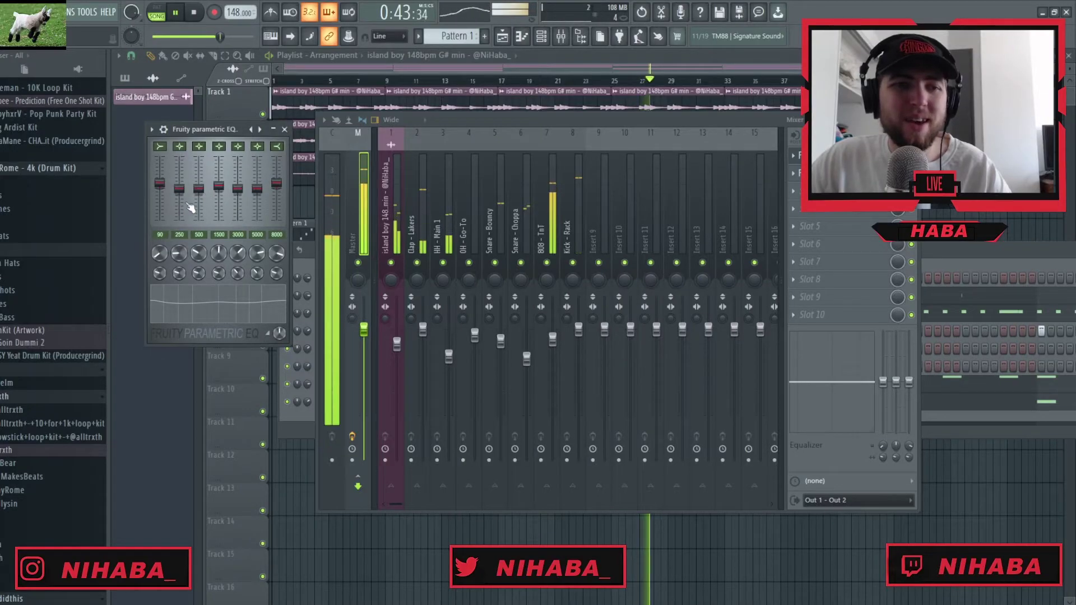
{"action": "left_click", "coordinate": [285, 130]}
{"action": "left_click", "coordinate": [829, 173]}
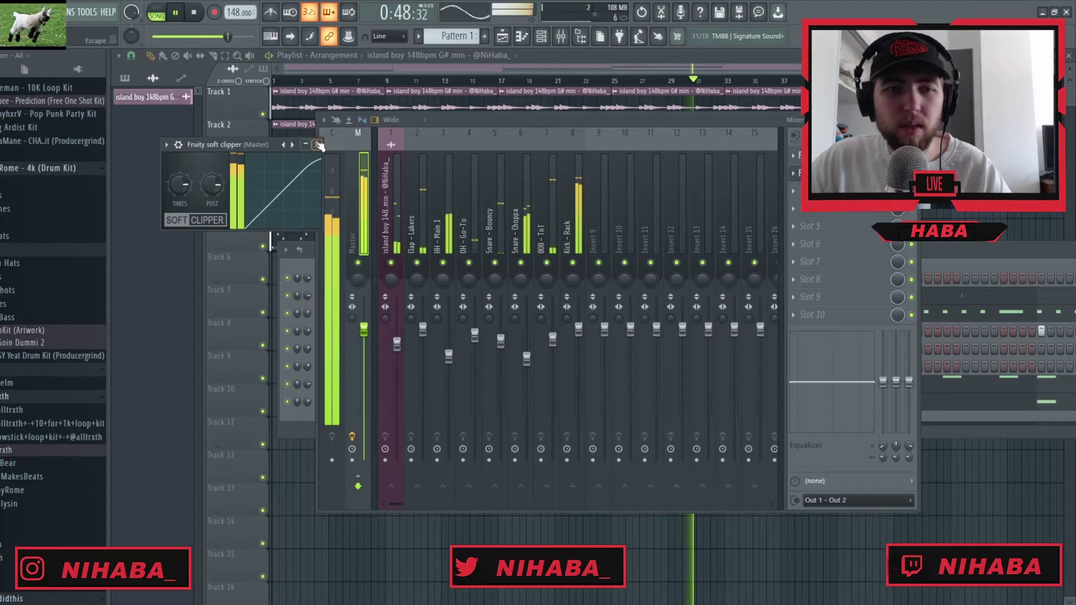
{"action": "left_click", "coordinate": [682, 141]}
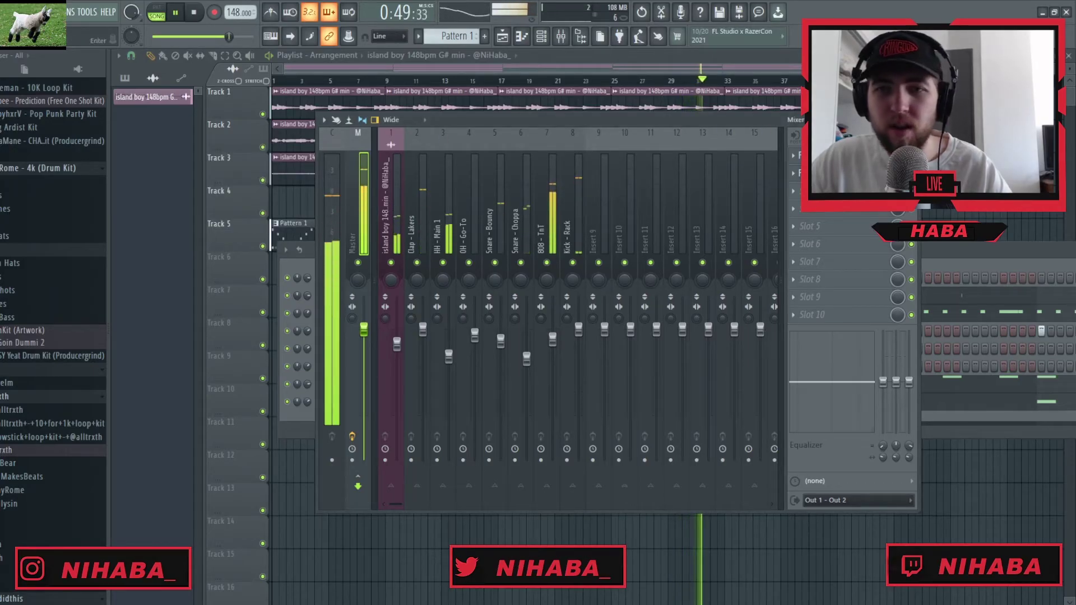
Close the mixer and channel rack and split Pattern 1 into one pattern per channel in the playlist
{"action": "left_click", "coordinate": [912, 120]}
{"action": "left_click", "coordinate": [541, 36]}
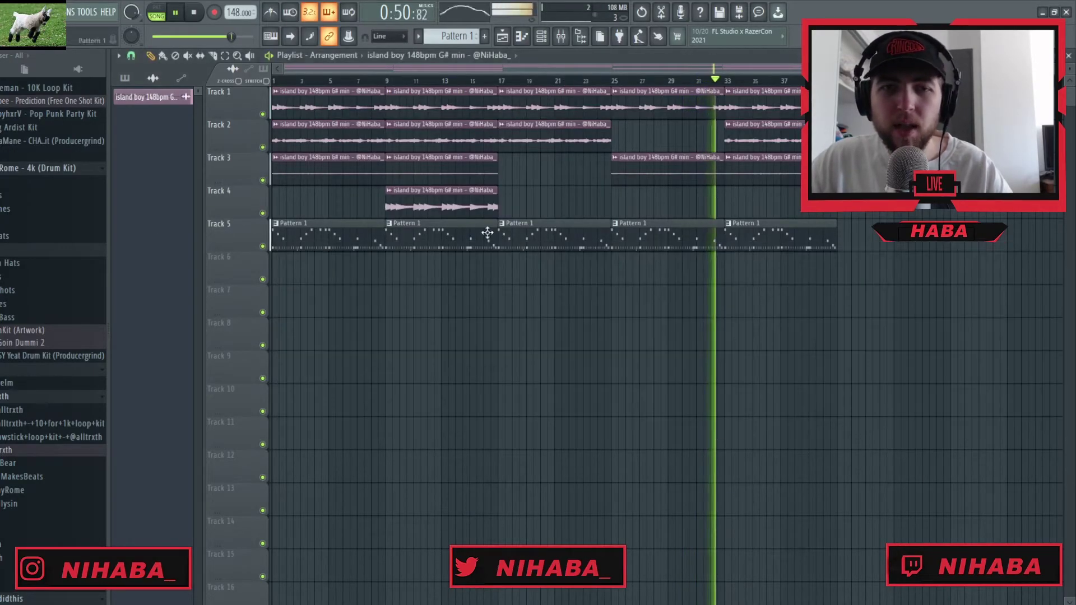
{"action": "right_click", "coordinate": [312, 242]}
{"action": "right_click", "coordinate": [145, 95]}
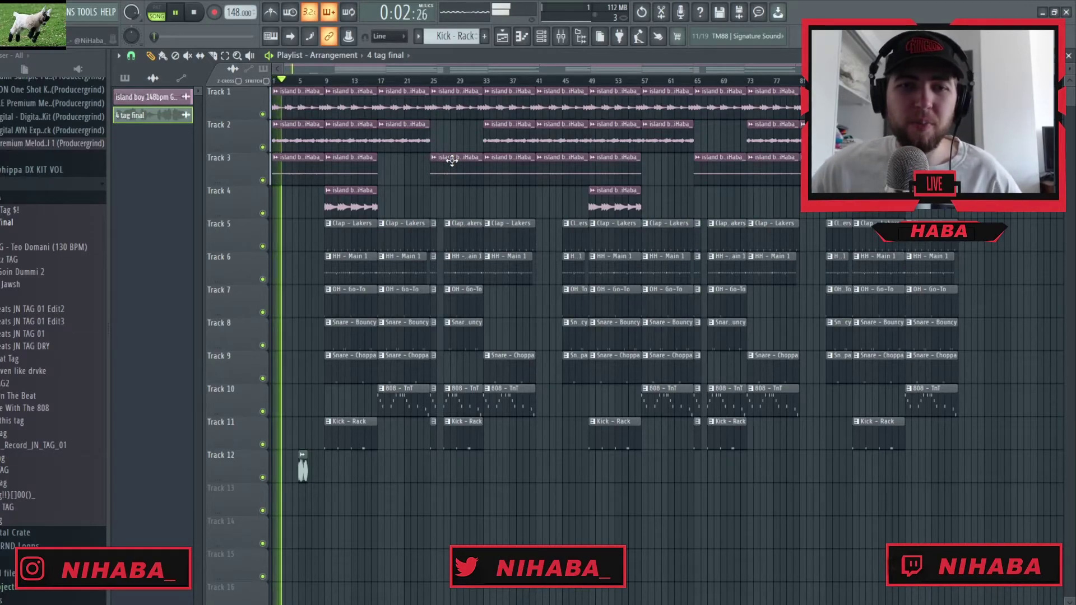
Examine the intro with the 4 tag final clip and play the arrangement from bar 9 and from bar 17
{"action": "scroll", "coordinate": [314, 218], "scroll_direction": "up", "scroll_amount": 3}
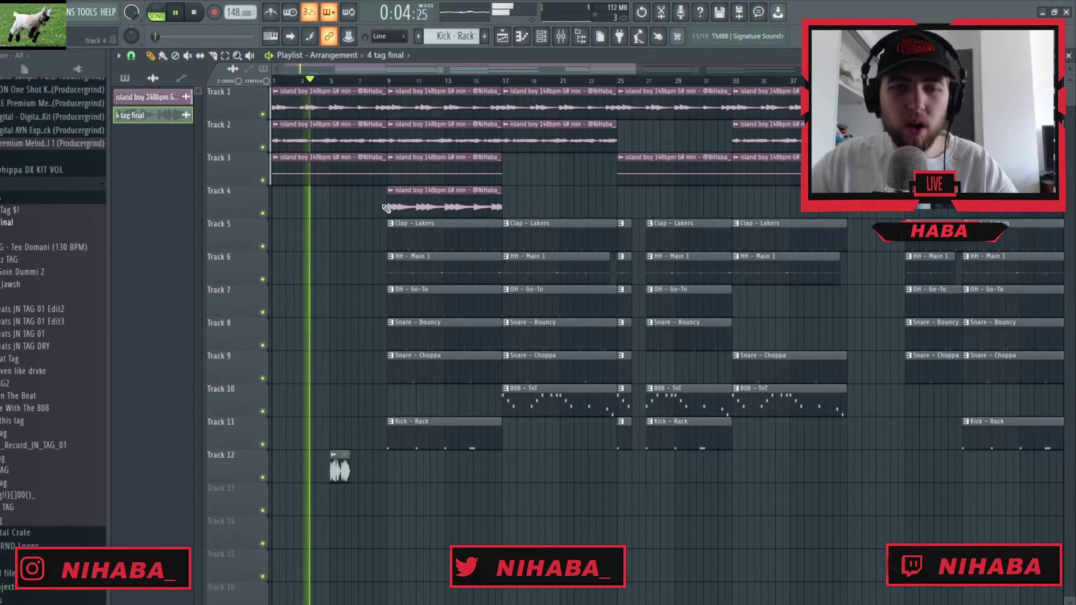
{"action": "scroll", "coordinate": [365, 272], "scroll_direction": "up", "scroll_amount": 2}
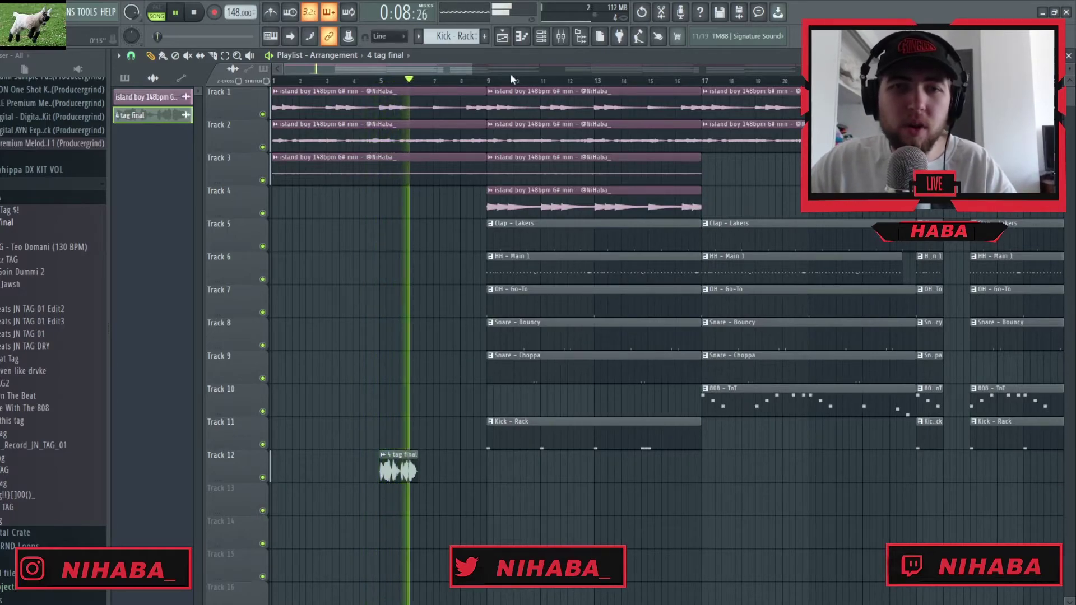
{"action": "left_click", "coordinate": [491, 84]}
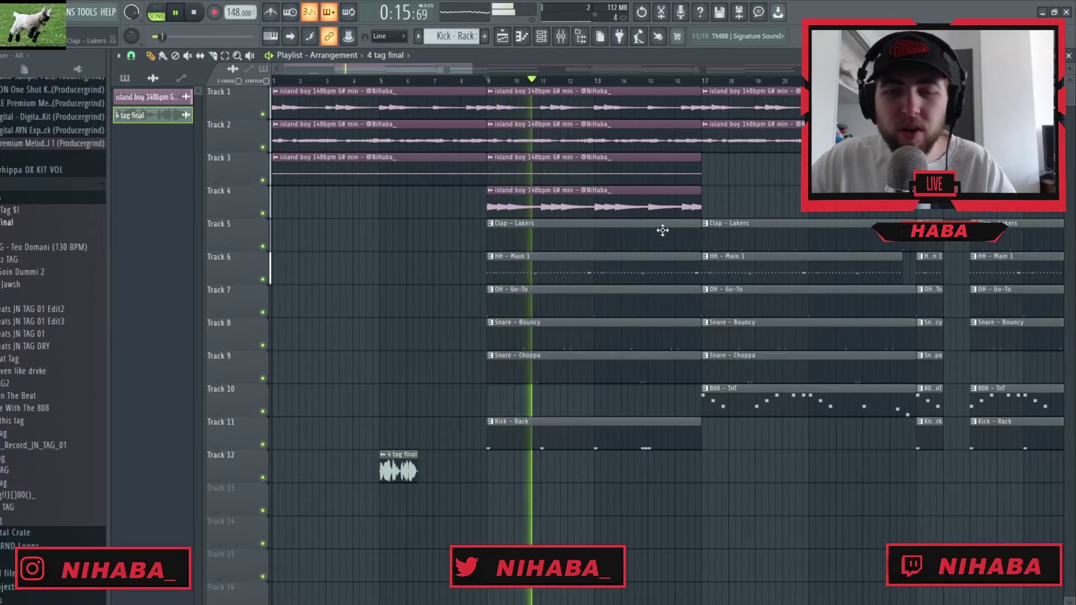
{"action": "scroll", "coordinate": [663, 228], "scroll_direction": "up", "scroll_amount": 3}
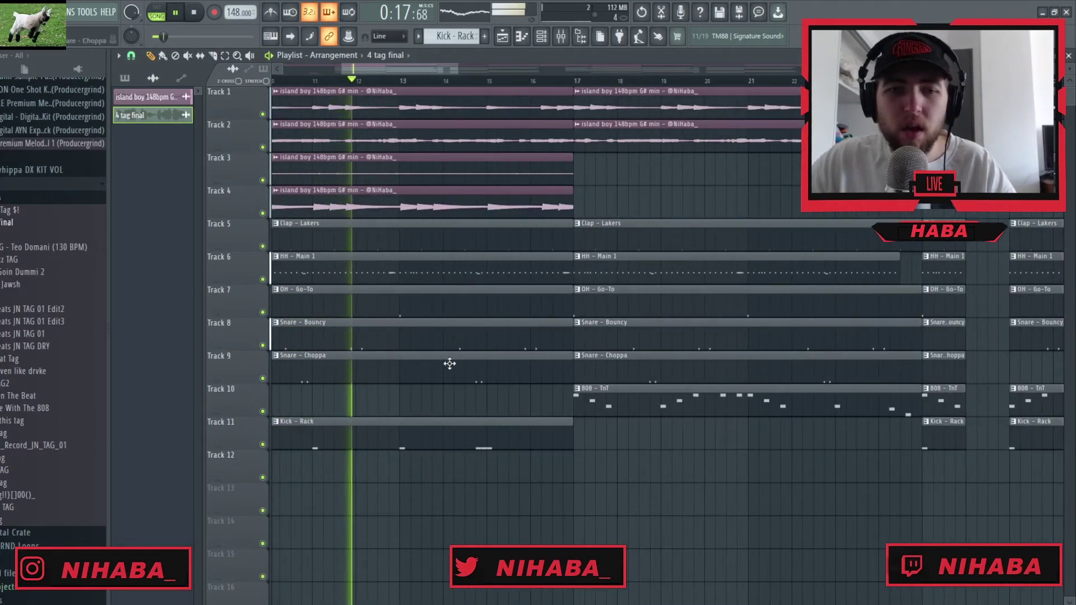
{"action": "scroll", "coordinate": [300, 312], "scroll_direction": "down", "scroll_amount": 2}
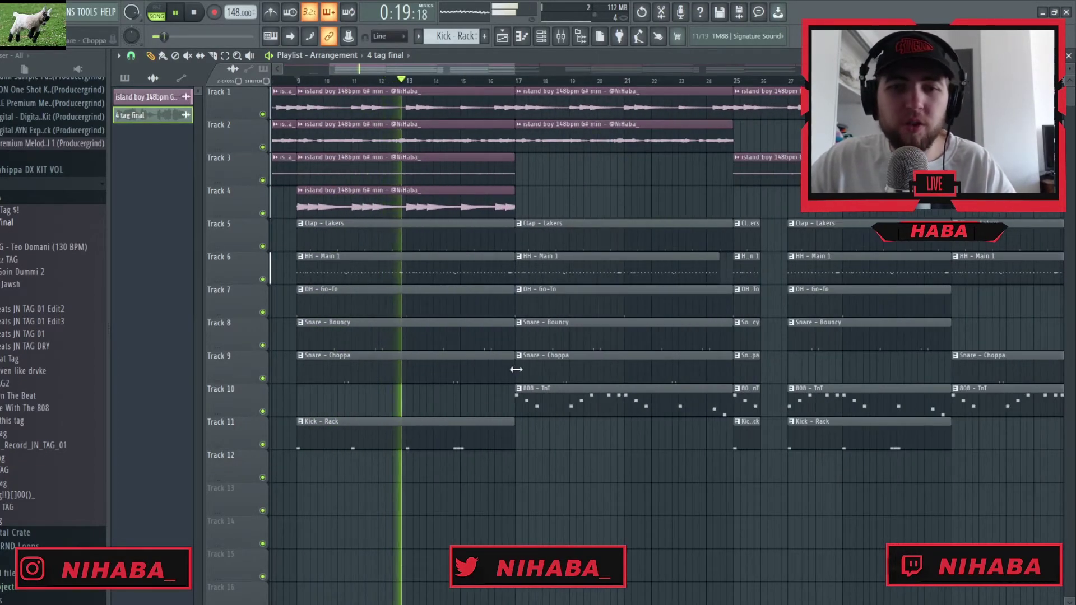
{"action": "left_click", "coordinate": [518, 81]}
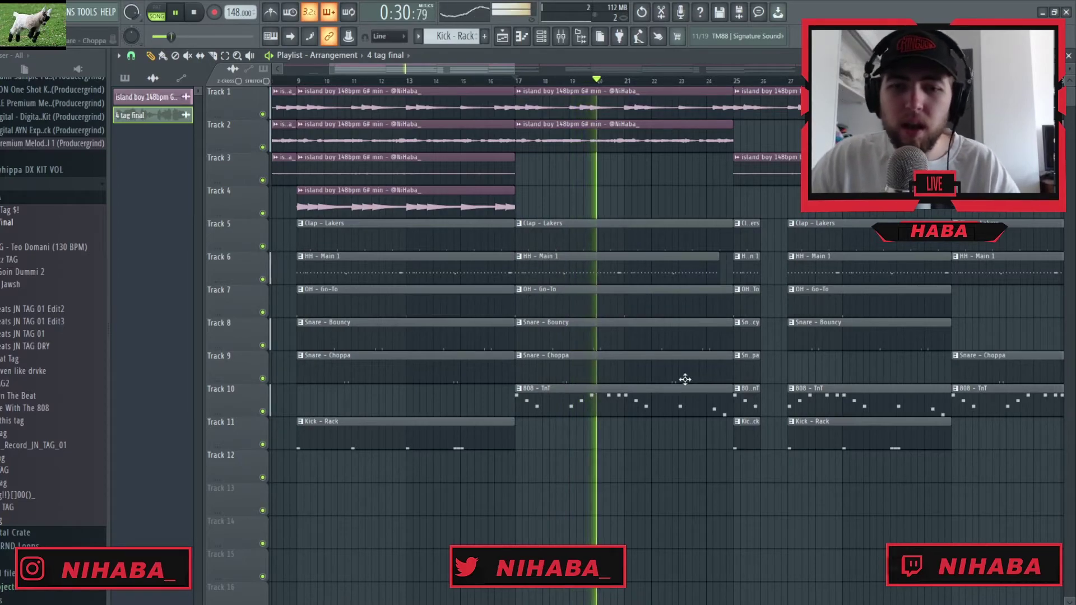
Play the arrangement from around bar 25 and from bar 33, examining which drum and 808 clips drop out
{"action": "scroll", "coordinate": [718, 377], "scroll_direction": "down", "scroll_amount": 4}
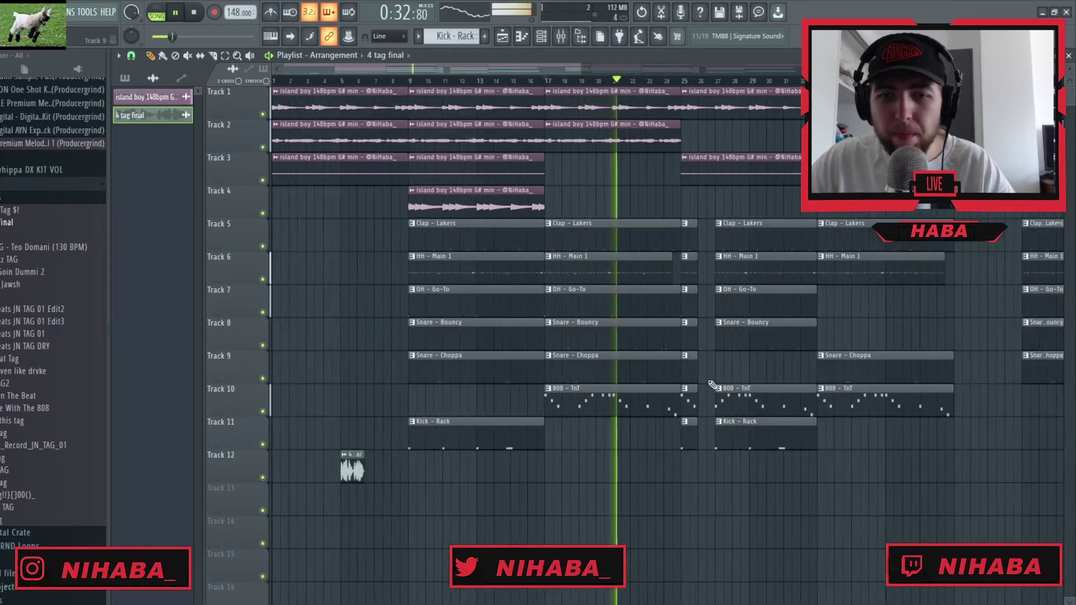
{"action": "scroll", "coordinate": [507, 370], "scroll_direction": "up", "scroll_amount": 3}
{"action": "left_click", "coordinate": [639, 82]}
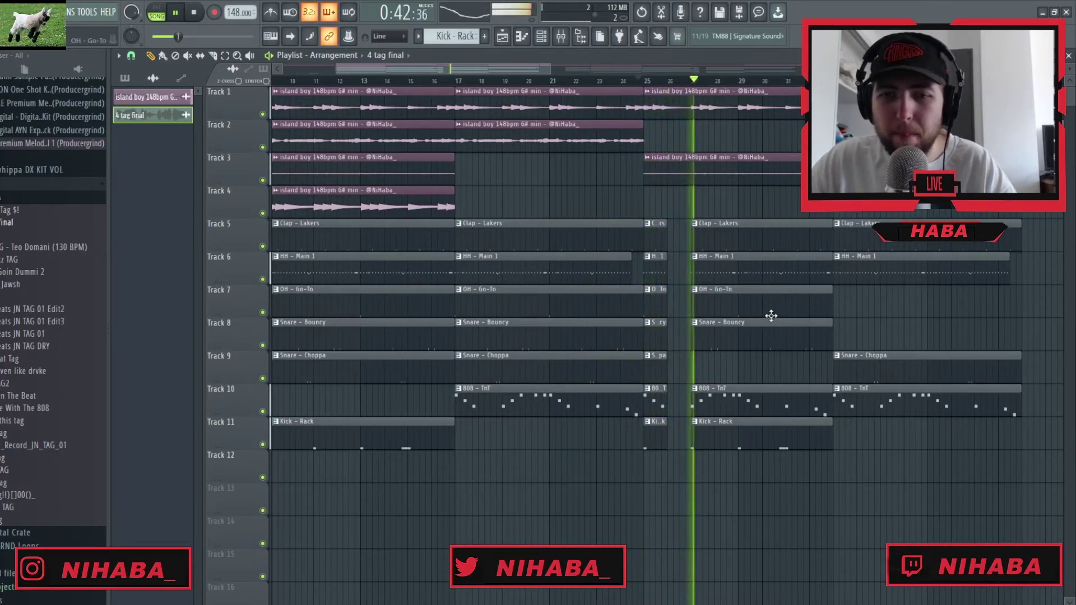
{"action": "scroll", "coordinate": [733, 376], "scroll_direction": "down", "scroll_amount": 10}
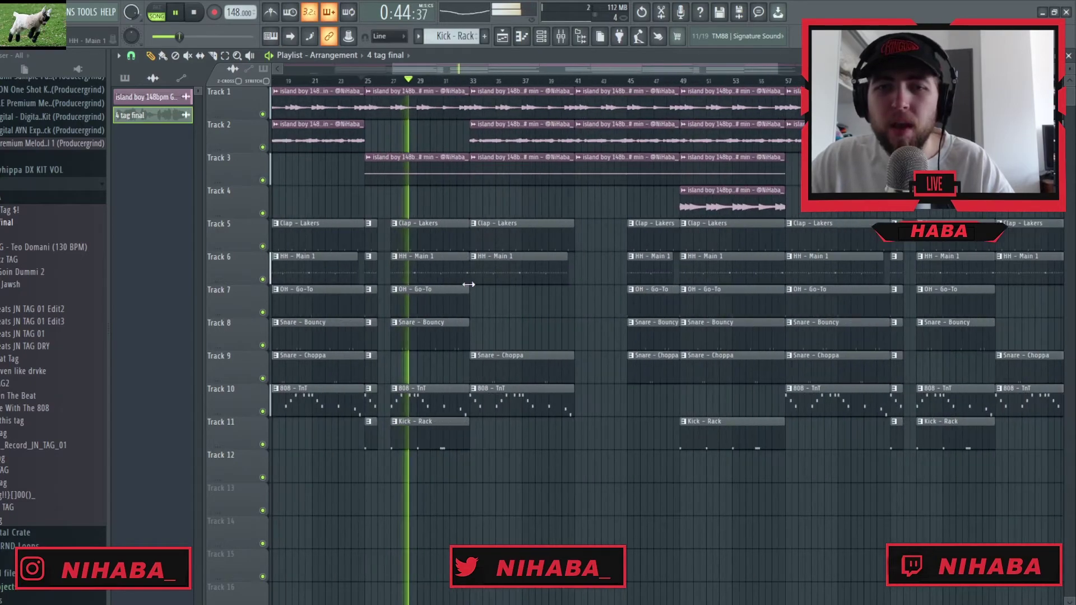
{"action": "scroll", "coordinate": [450, 286], "scroll_direction": "up", "scroll_amount": 5}
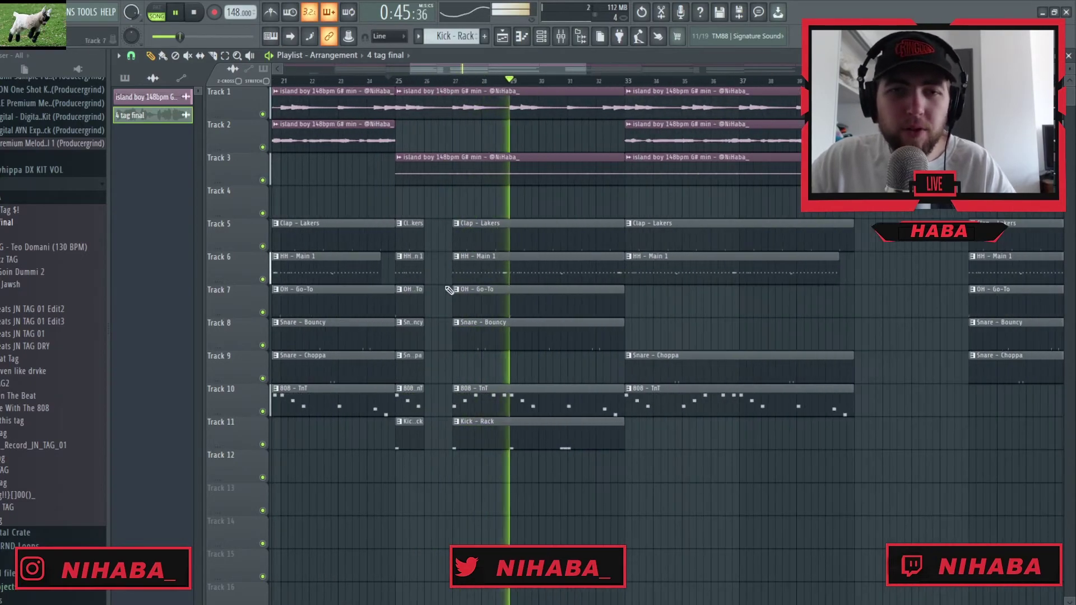
{"action": "left_click", "coordinate": [627, 82]}
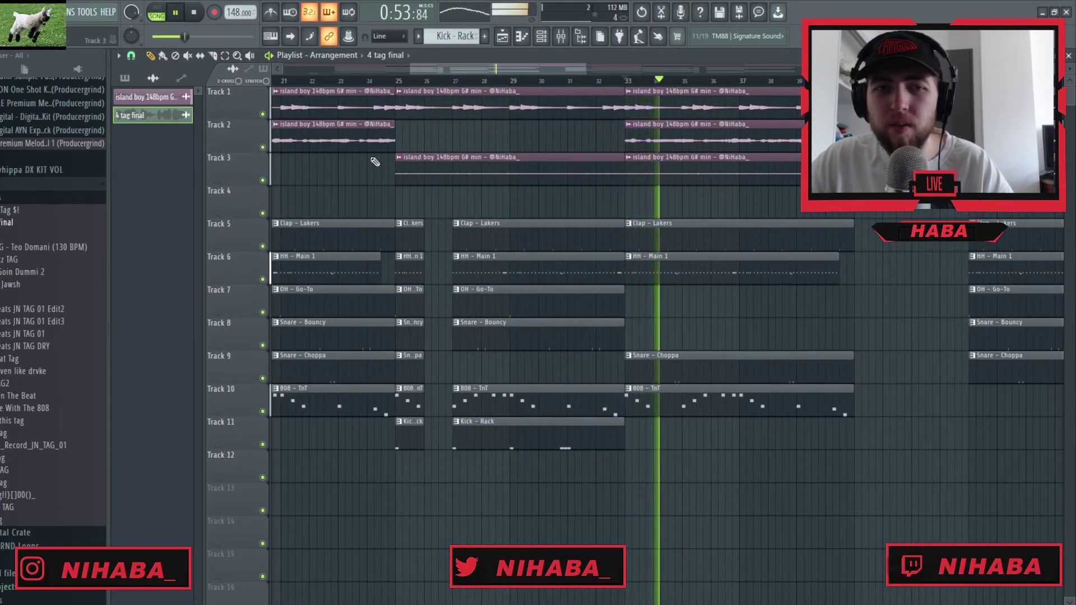
Examine the rest of the arrangement past bar 33, including the drumless gap and the repeated sections
{"action": "scroll", "coordinate": [583, 284], "scroll_direction": "down", "scroll_amount": 8}
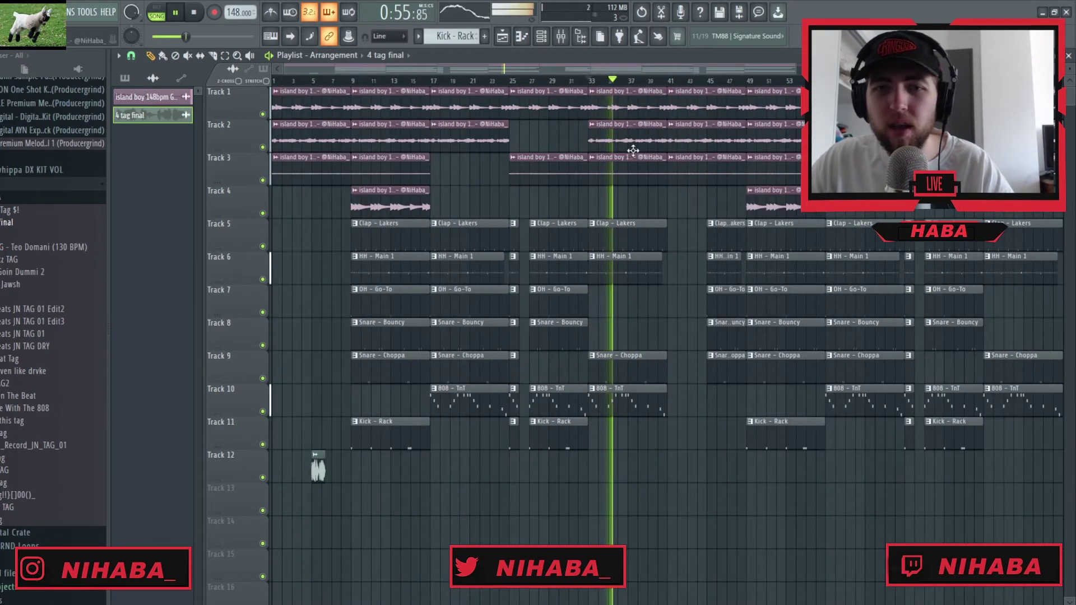
{"action": "scroll", "coordinate": [689, 308], "scroll_direction": "down", "scroll_amount": 4}
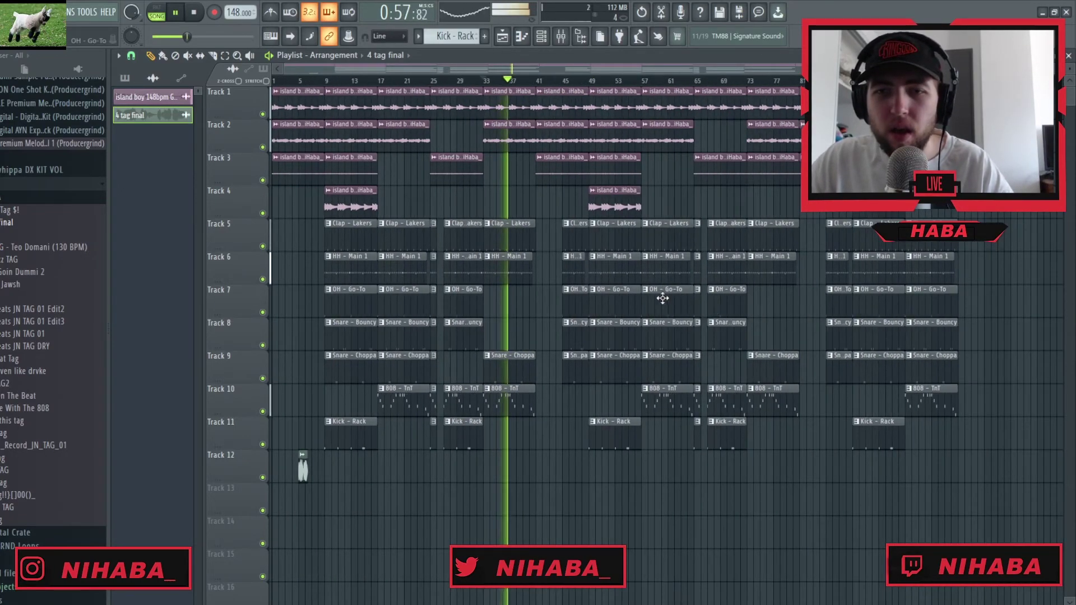
{"action": "scroll", "coordinate": [531, 292], "scroll_direction": "up", "scroll_amount": 10}
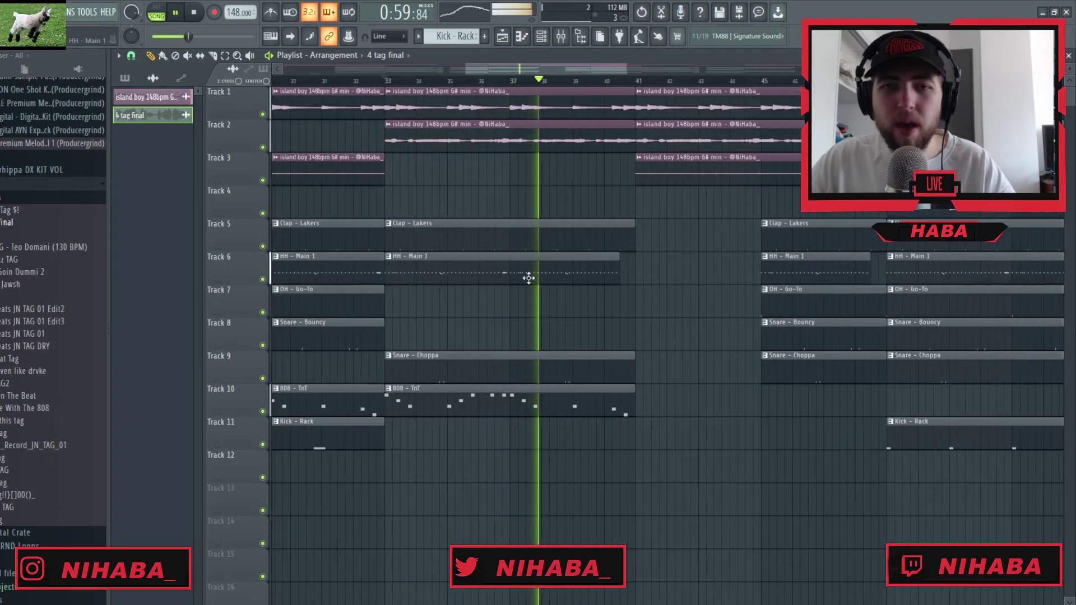
{"action": "scroll", "coordinate": [673, 252], "scroll_direction": "down", "scroll_amount": 8}
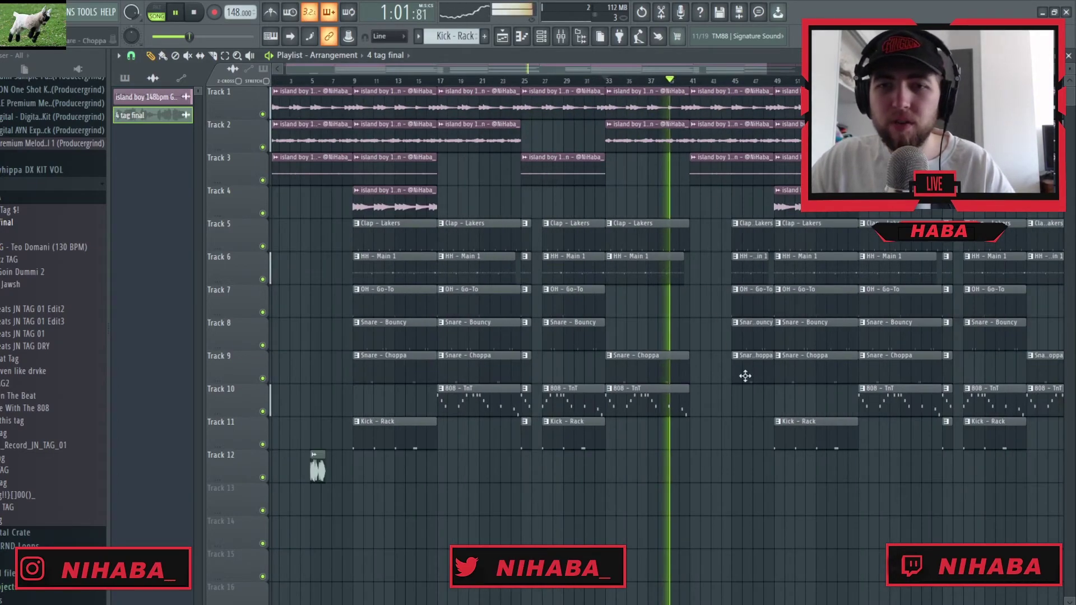
{"action": "scroll", "coordinate": [760, 327], "scroll_direction": "down", "scroll_amount": 4}
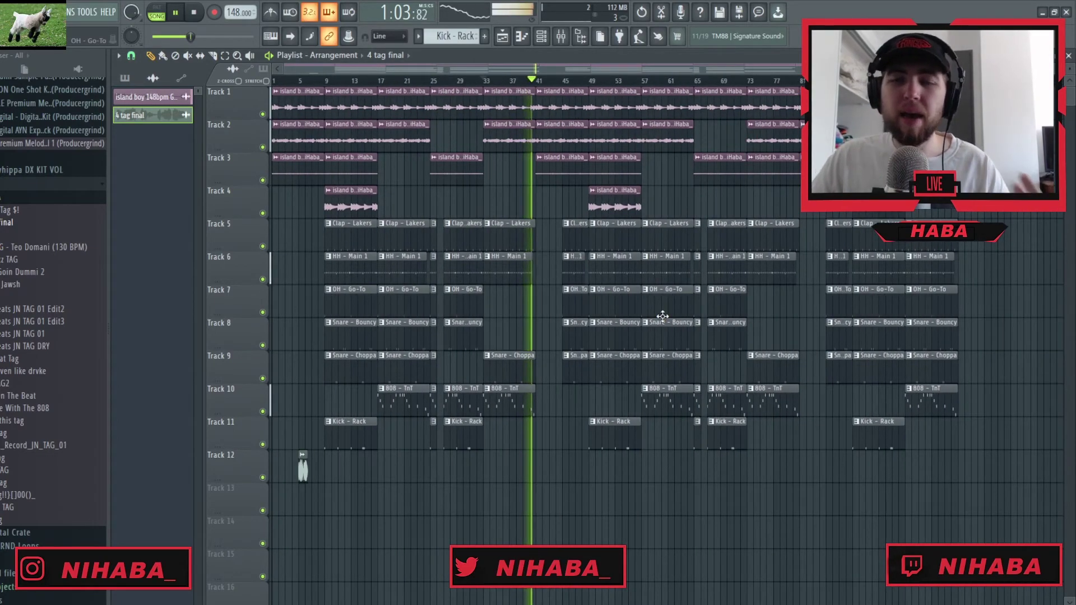